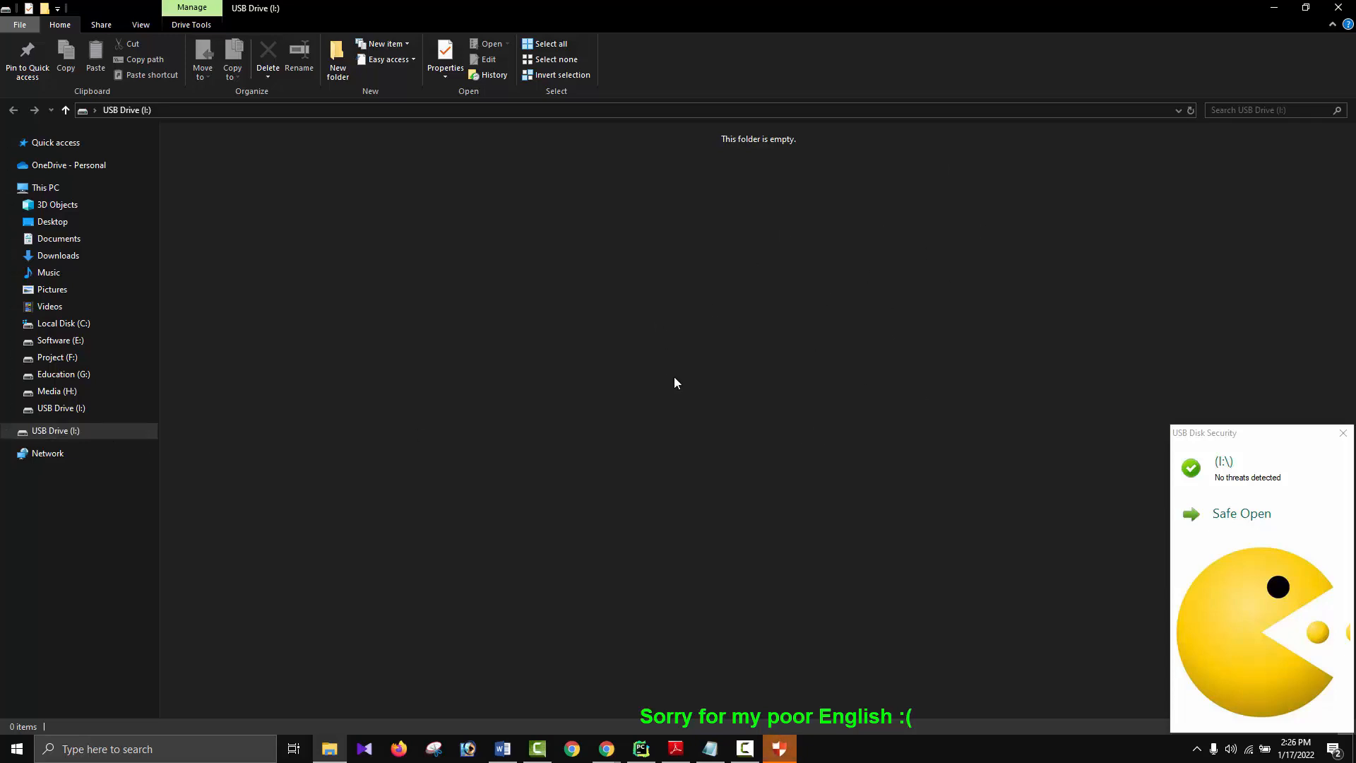
Step: Quick-format the USB Drive (I:) as FAT32 with a 16-kilobyte allocation unit size, accepting the data erasure, and close the format dialog
right_click(91, 435)
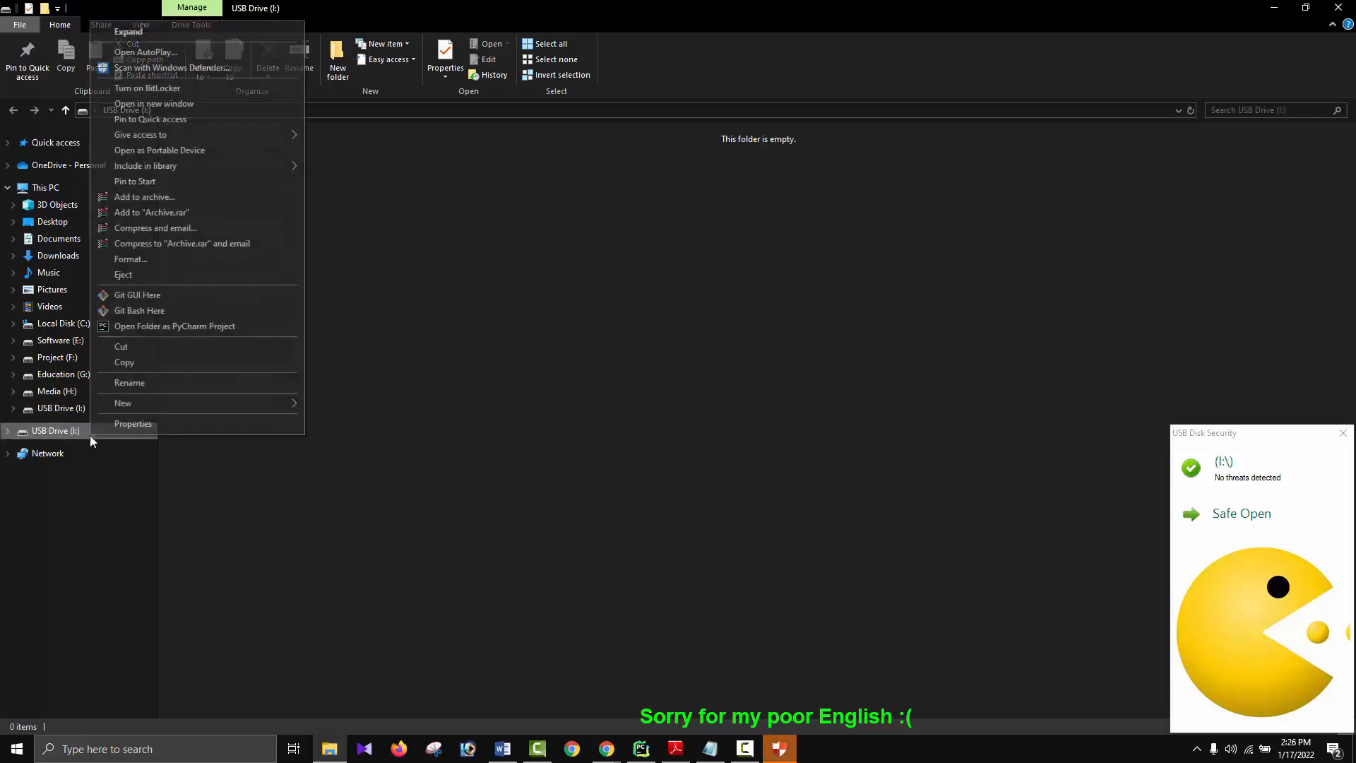
click(159, 260)
click(149, 496)
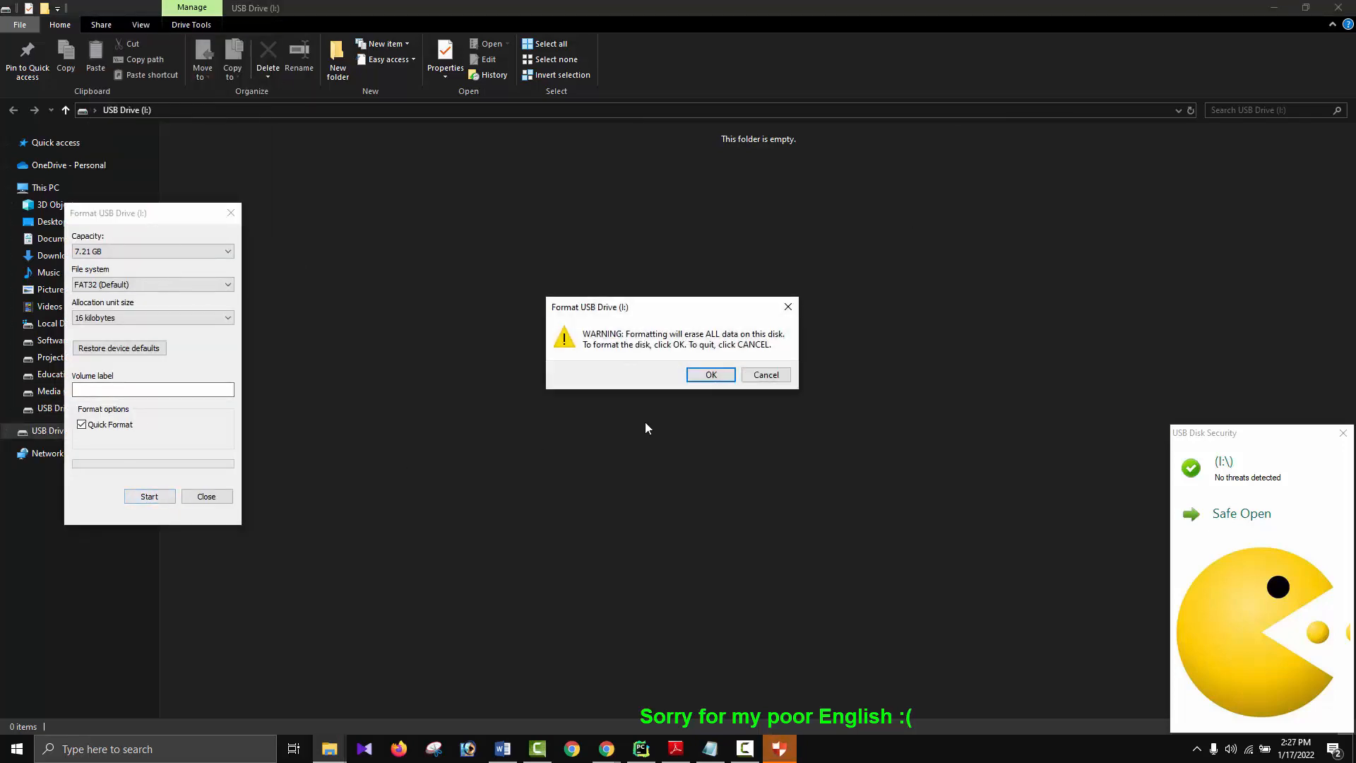
click(711, 376)
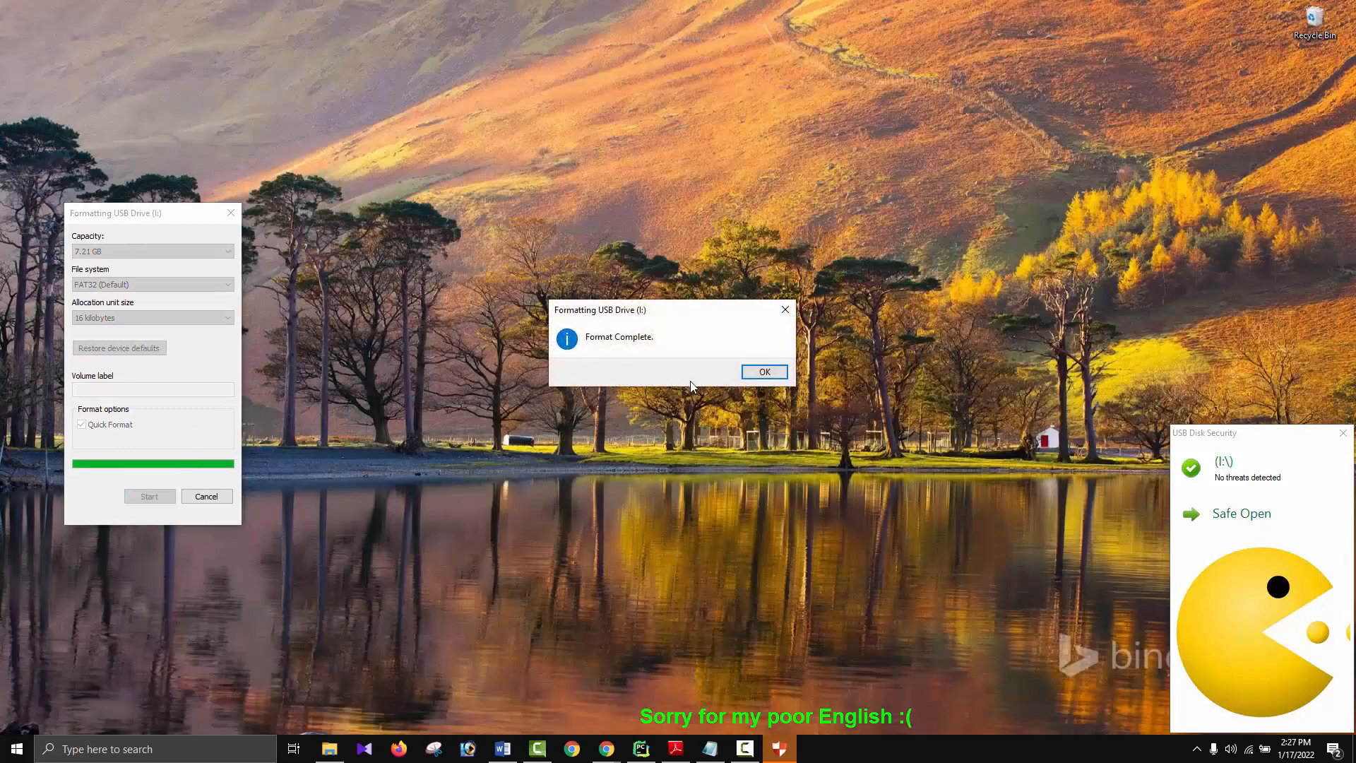
click(763, 371)
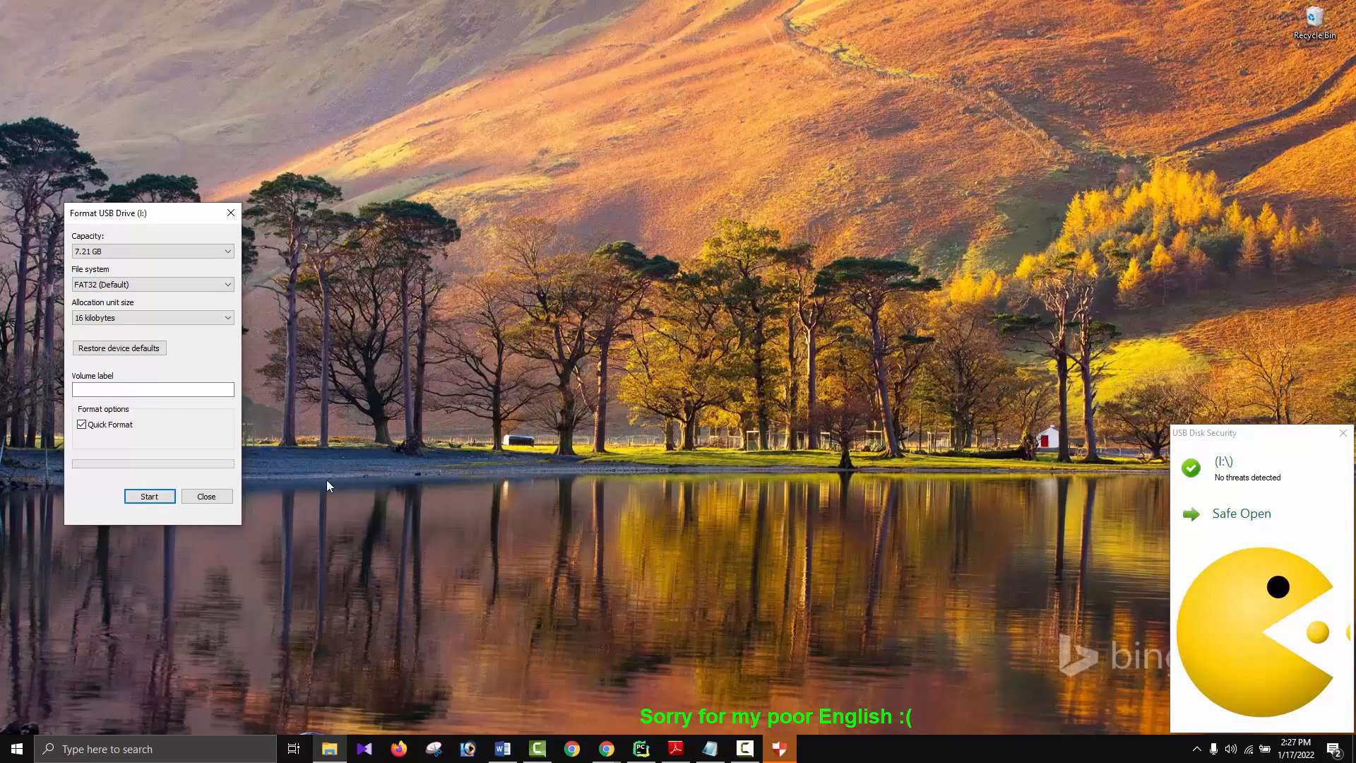
click(206, 497)
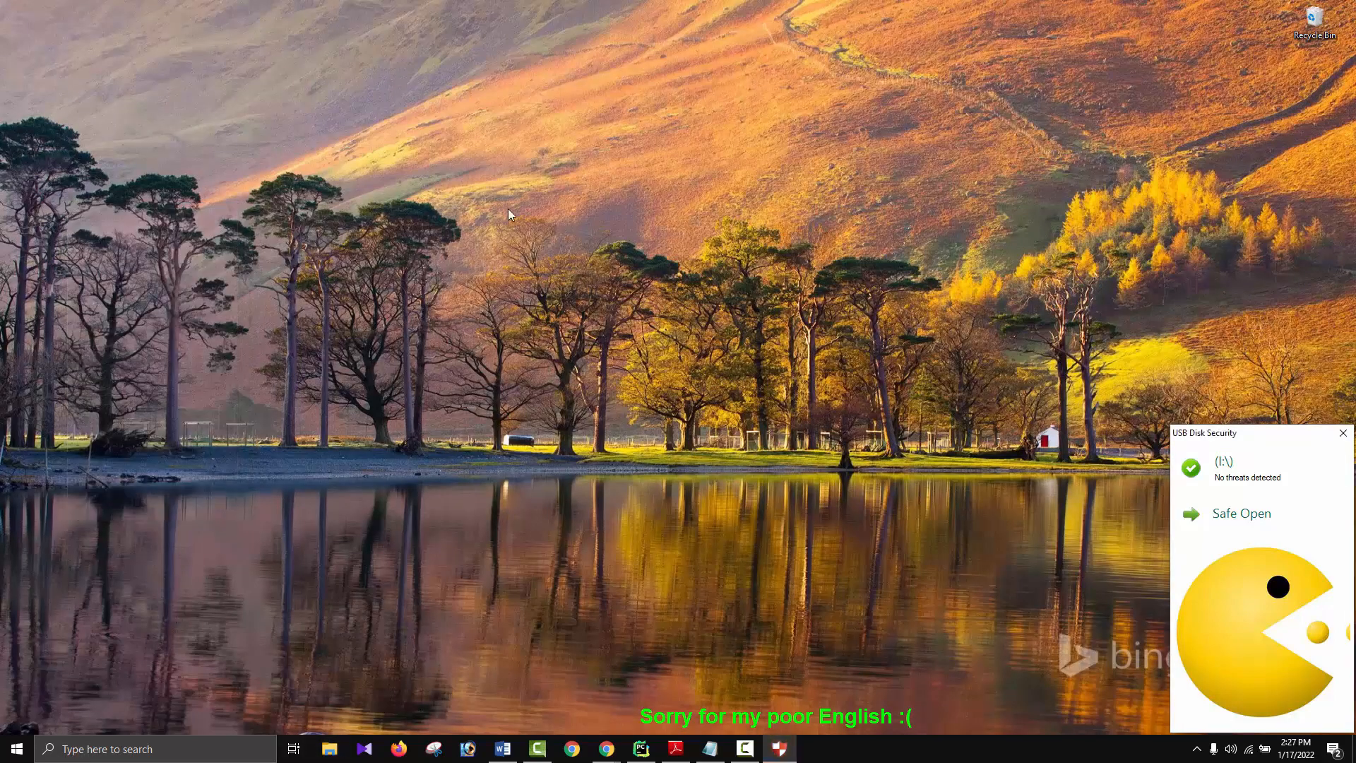
right_click(517, 232)
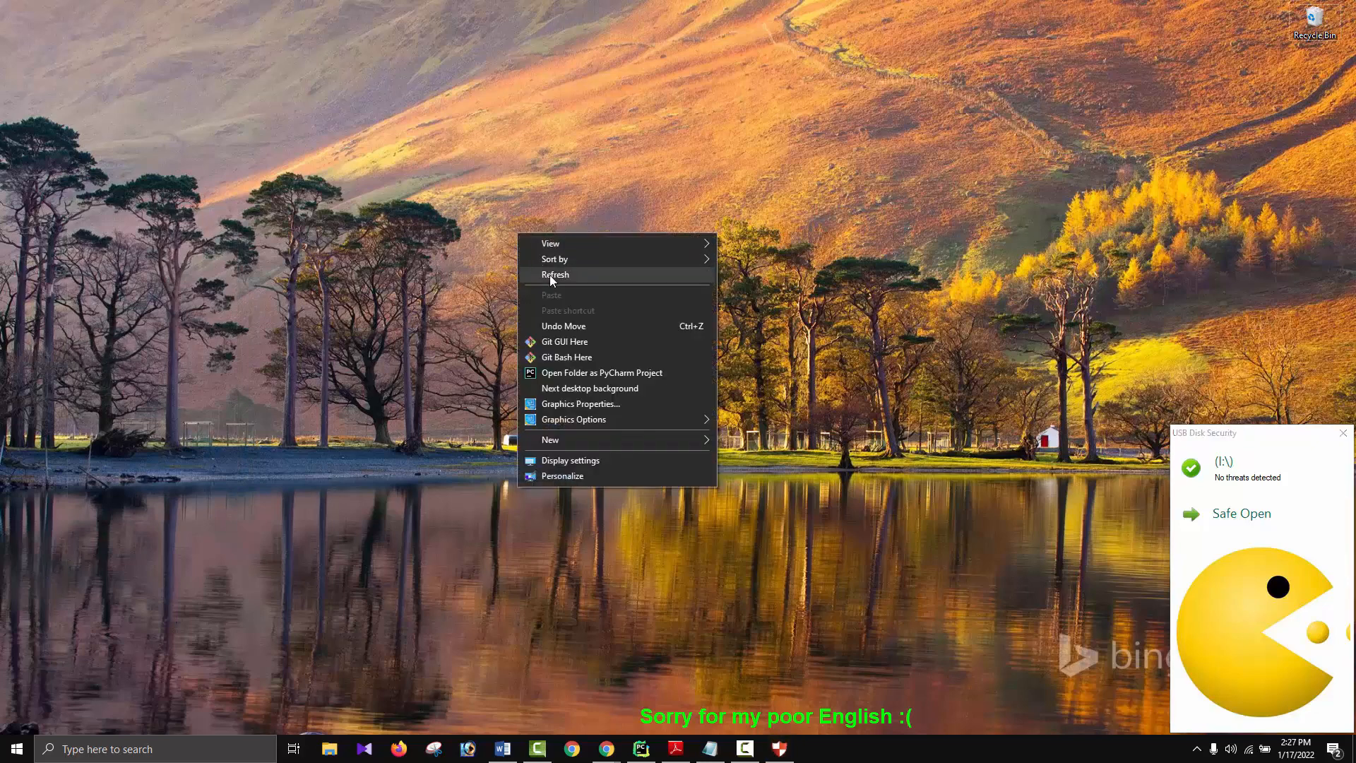
click(549, 274)
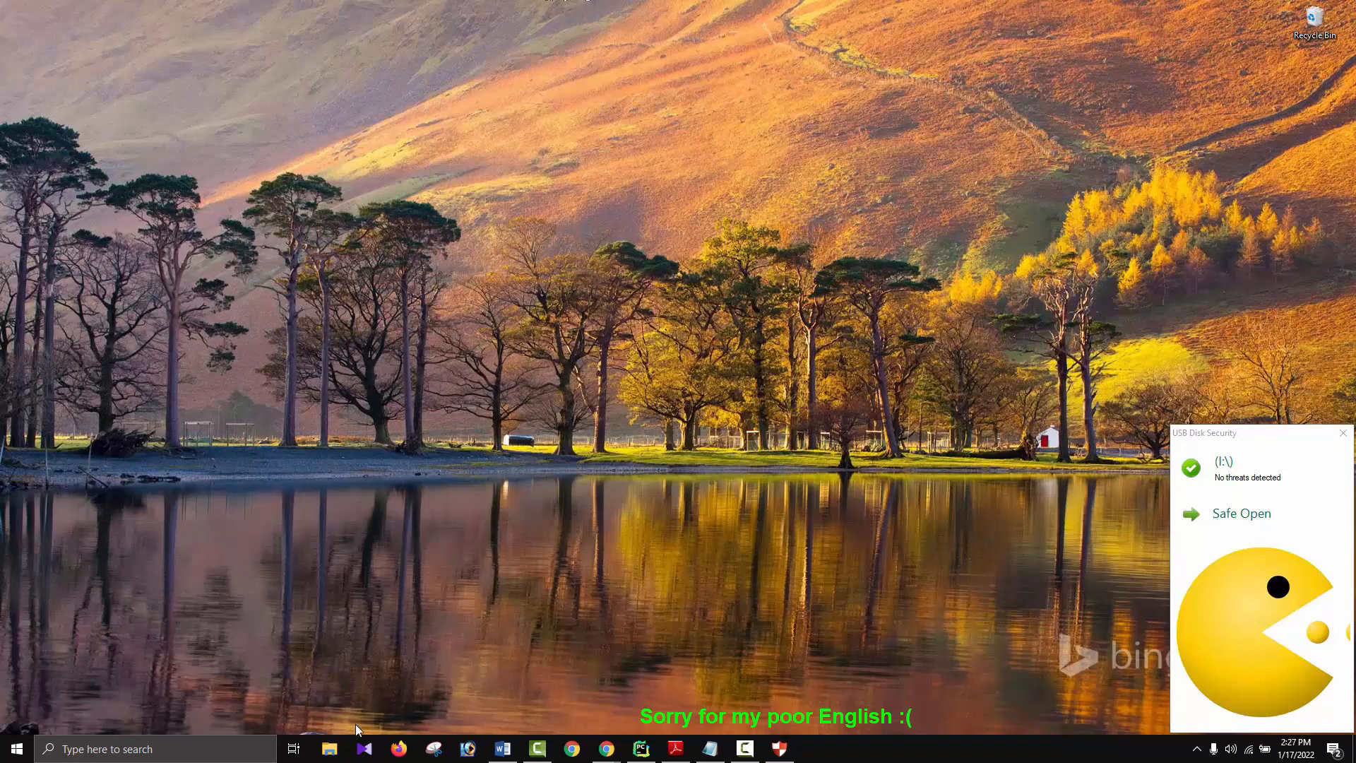
click(337, 754)
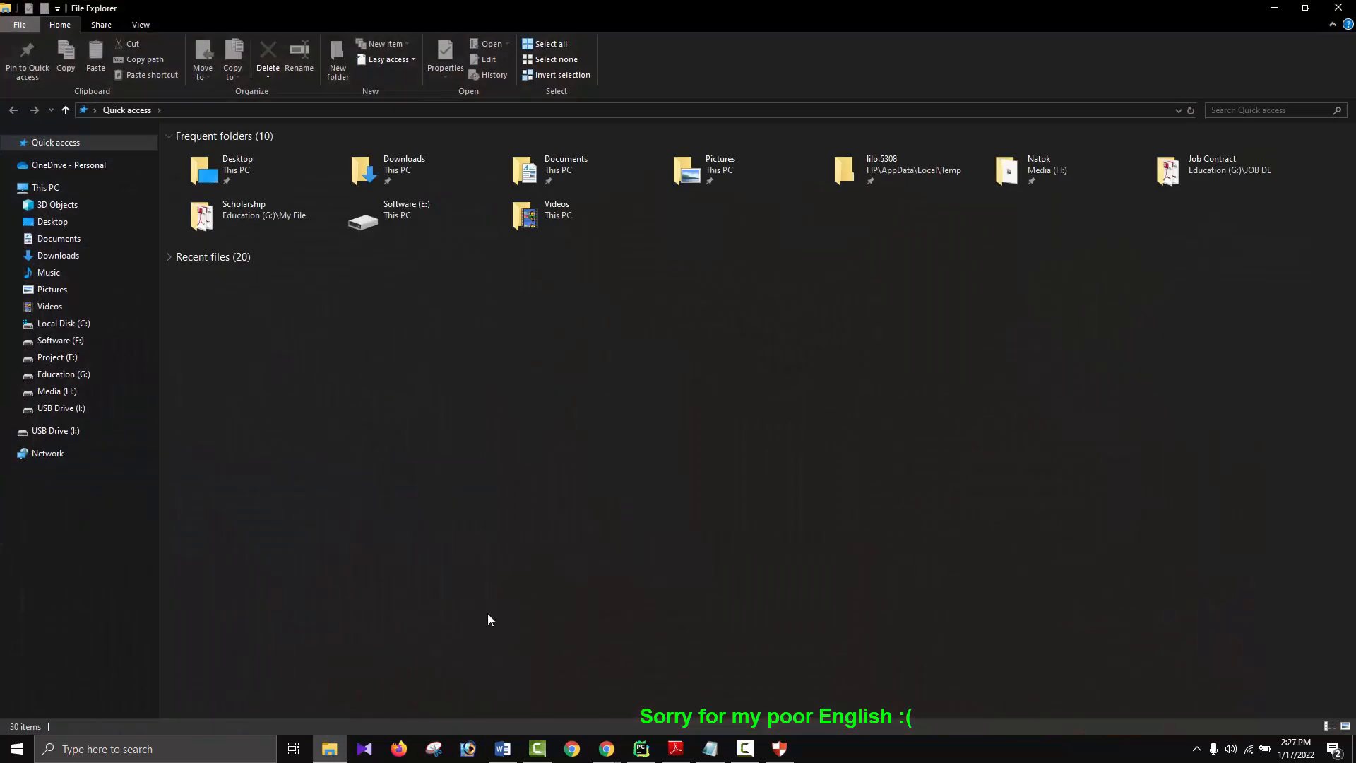
click(1339, 8)
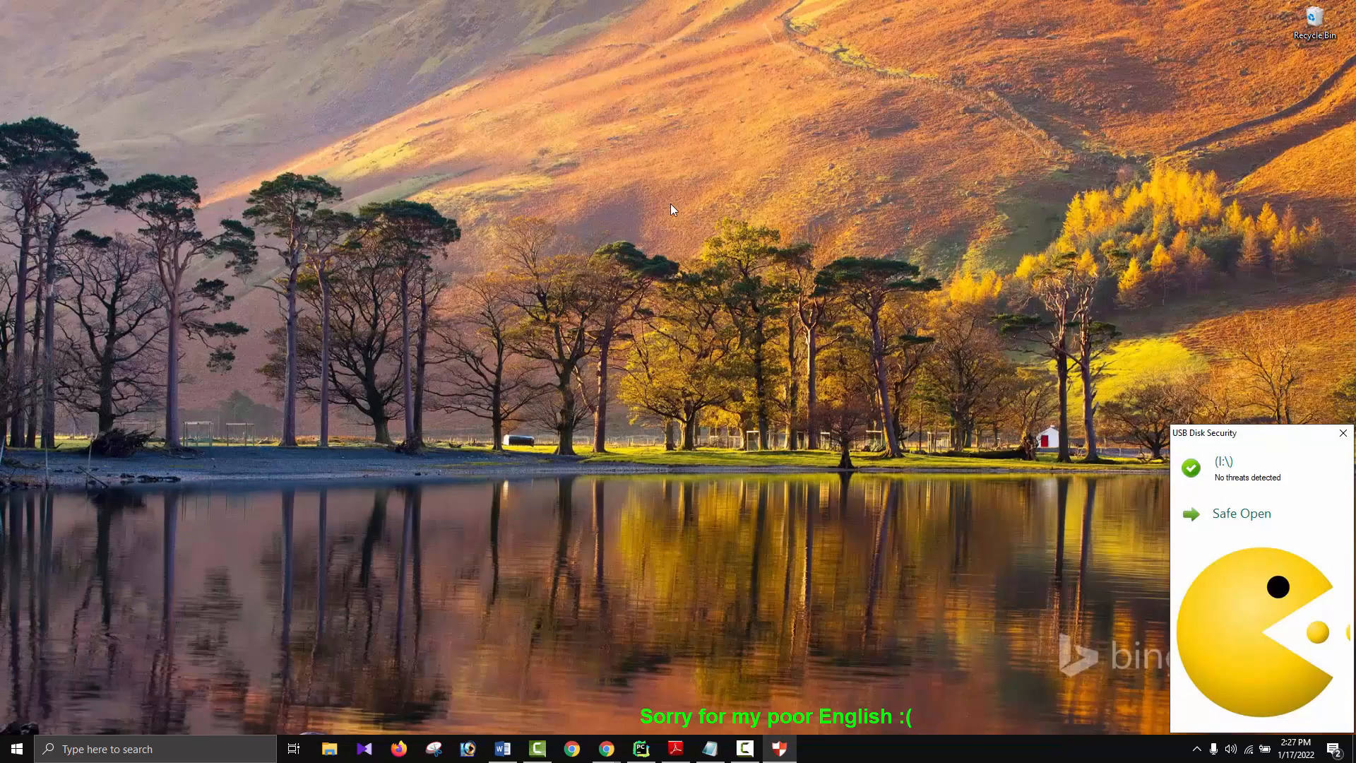
right_click(543, 167)
click(580, 211)
right_click(511, 163)
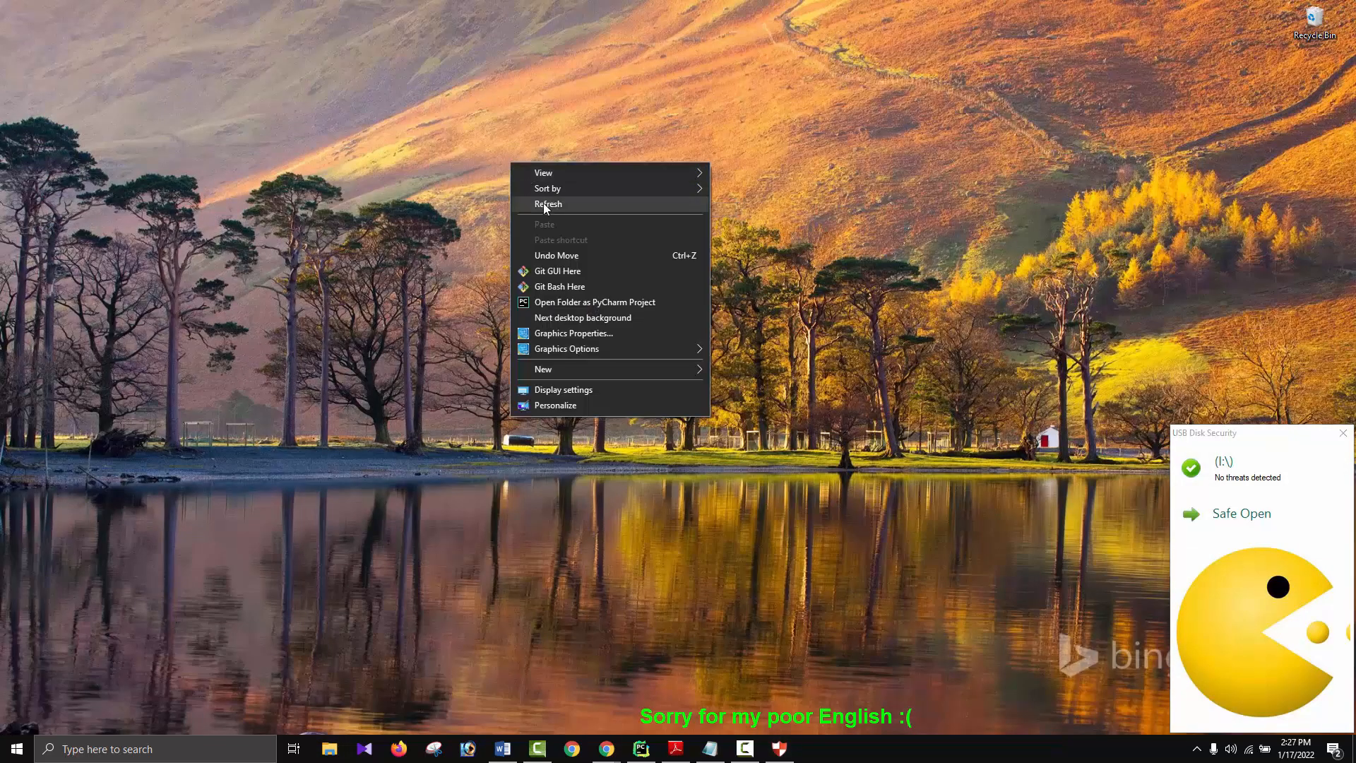
click(544, 204)
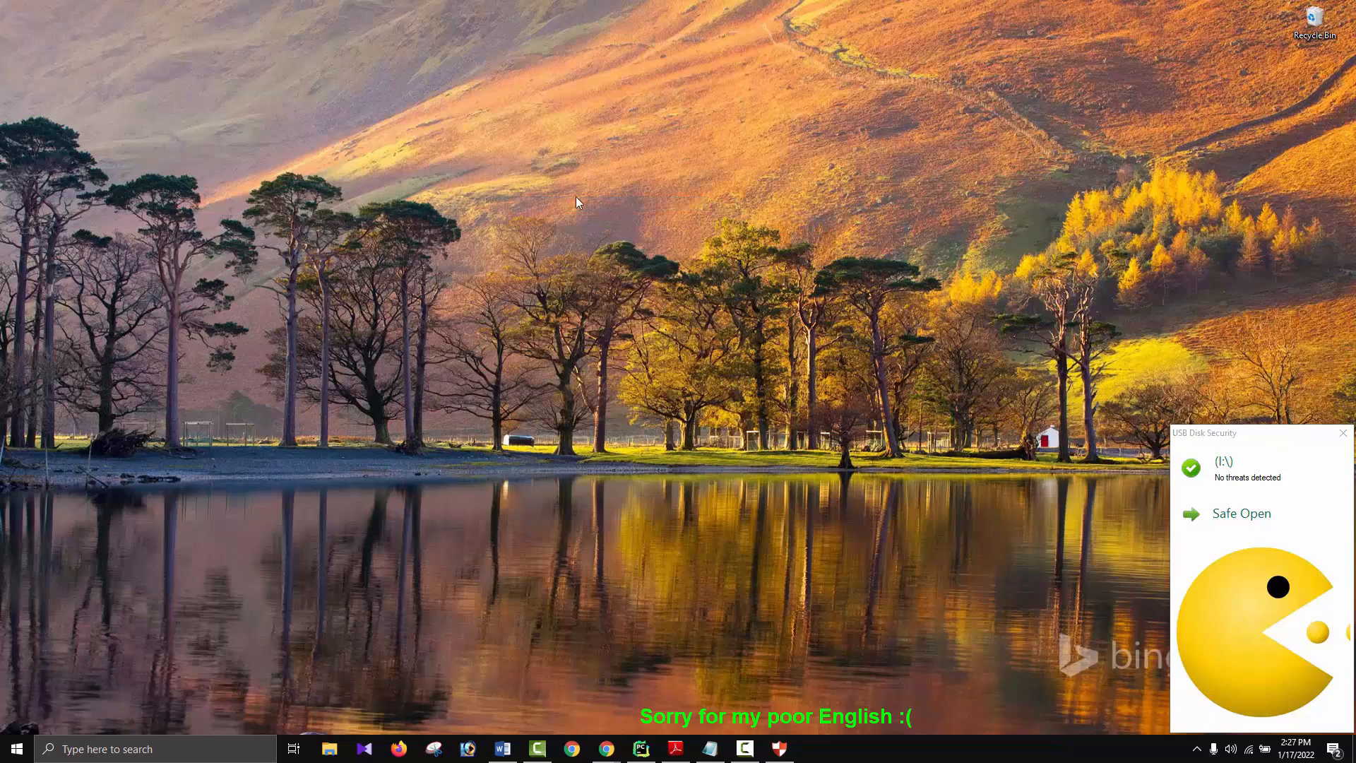
Step: Switch to the Google Chrome window with the new tab and search Google for "windows 7 iso download free"
mouse_move(607, 747)
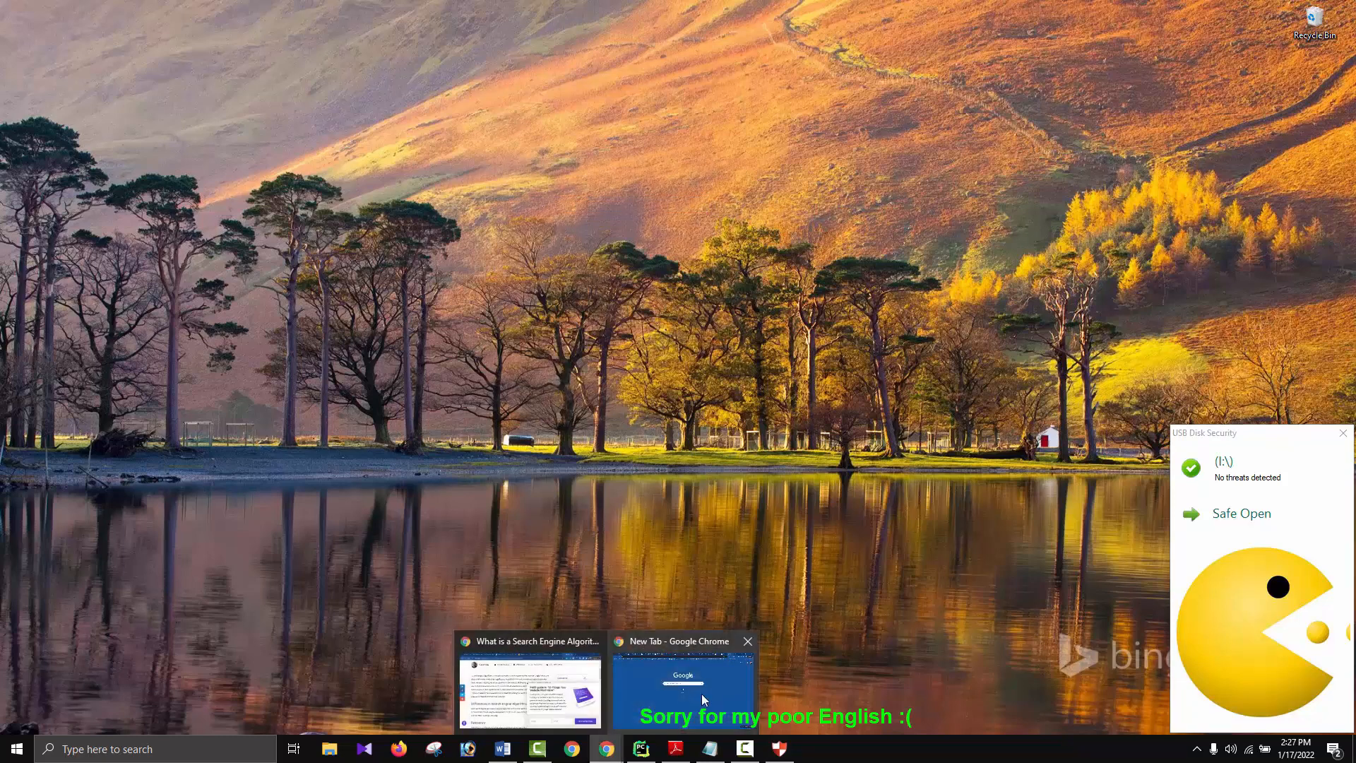
click(680, 693)
click(894, 39)
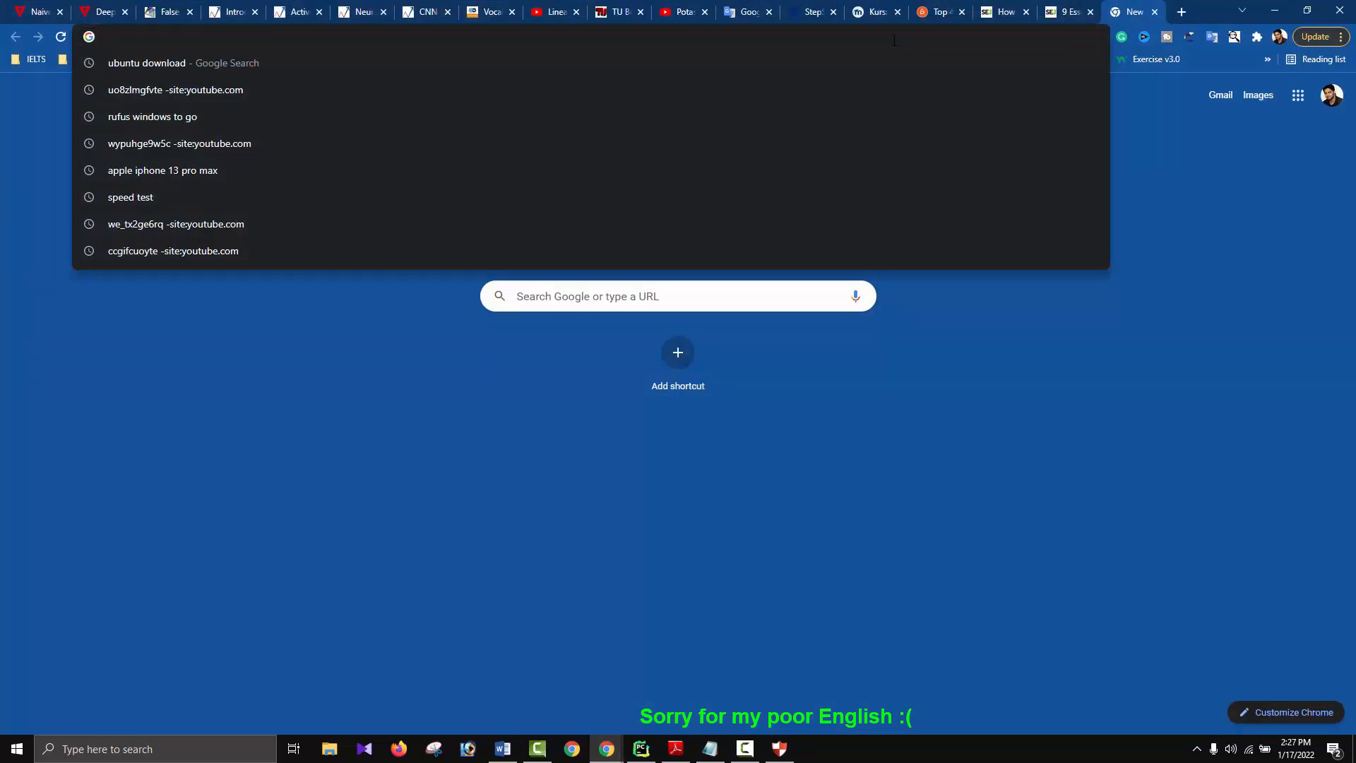
click(518, 565)
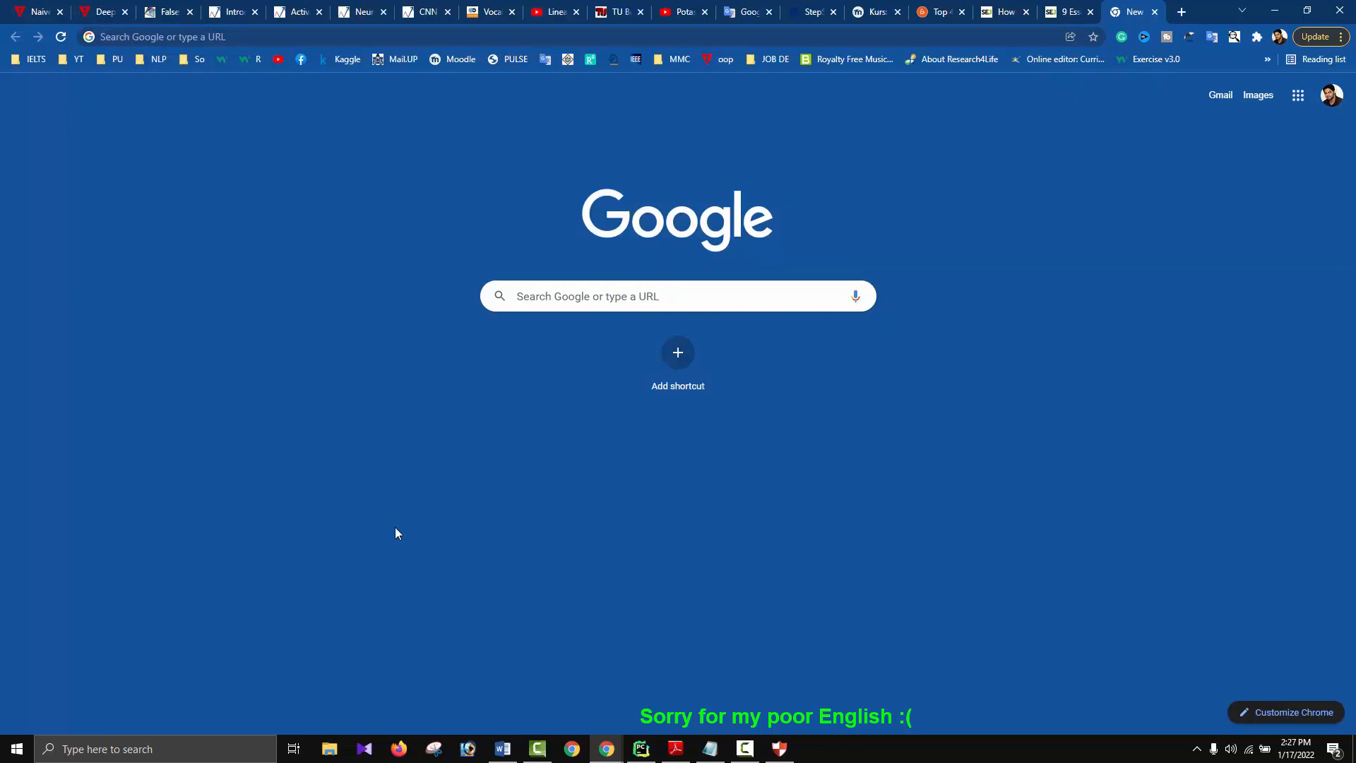
click(407, 36)
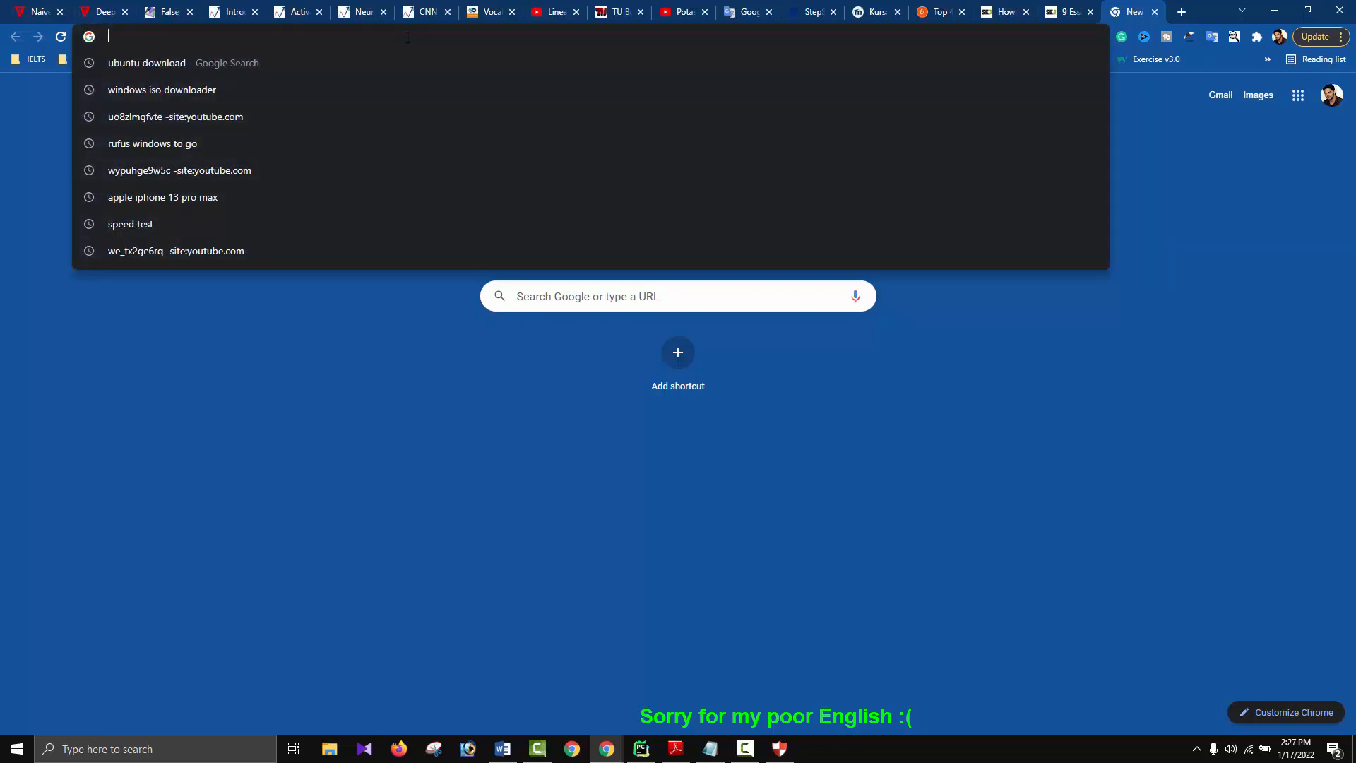
text(wi)
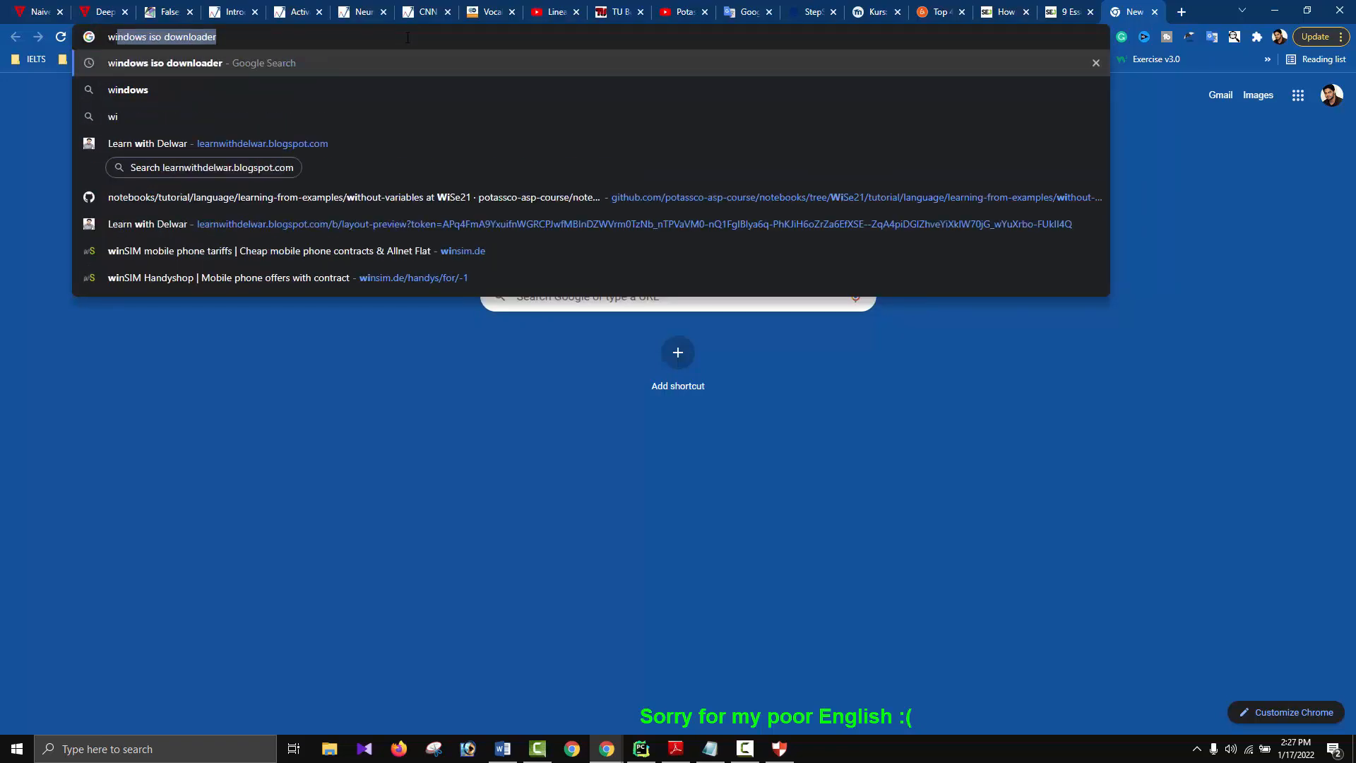
text(ndow)
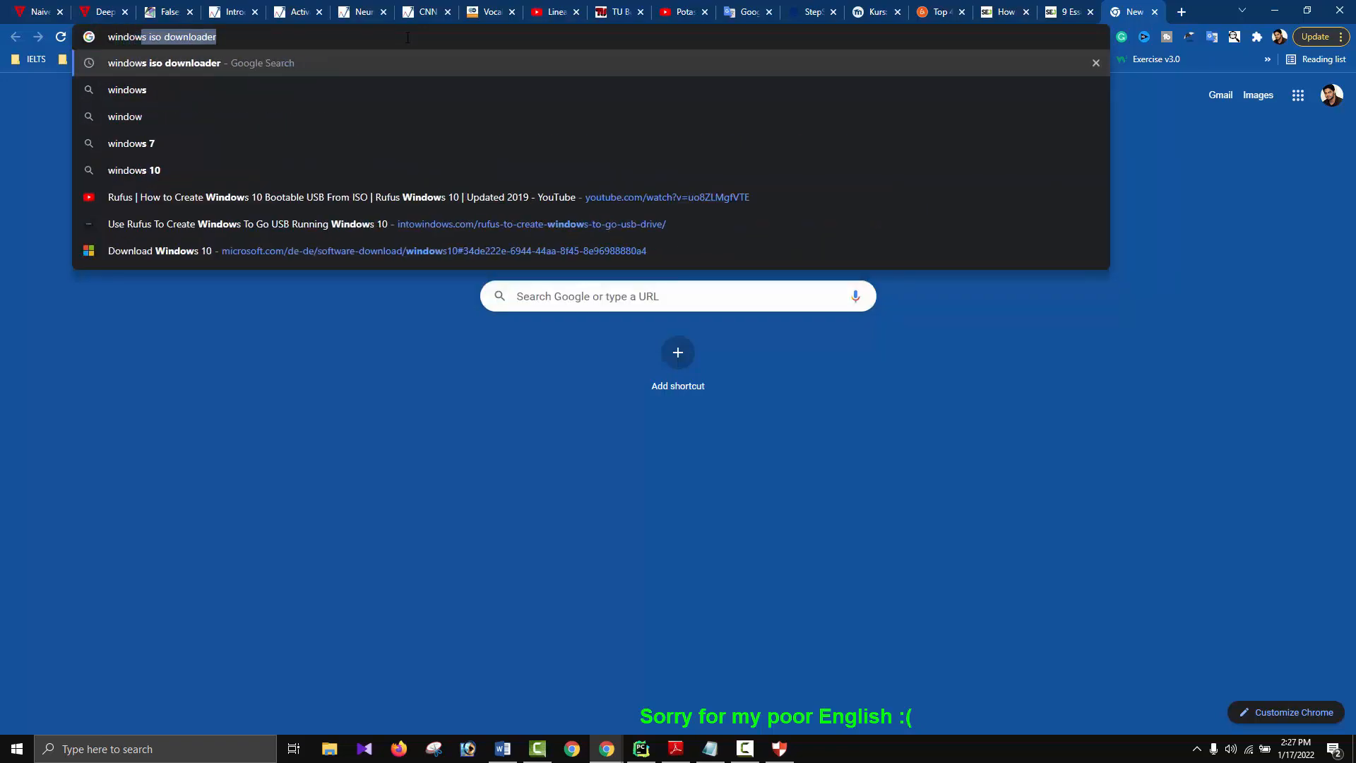
text(s iso d)
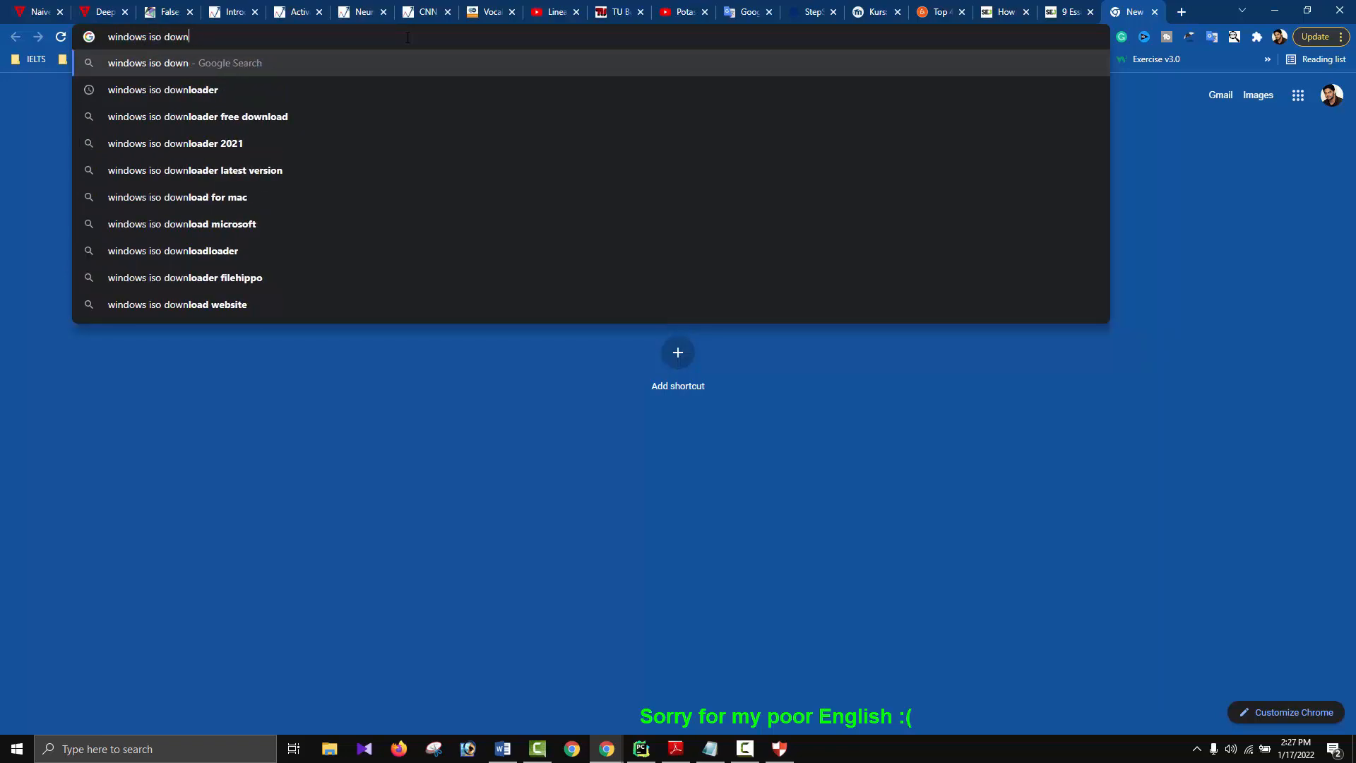
key(BackSpace)
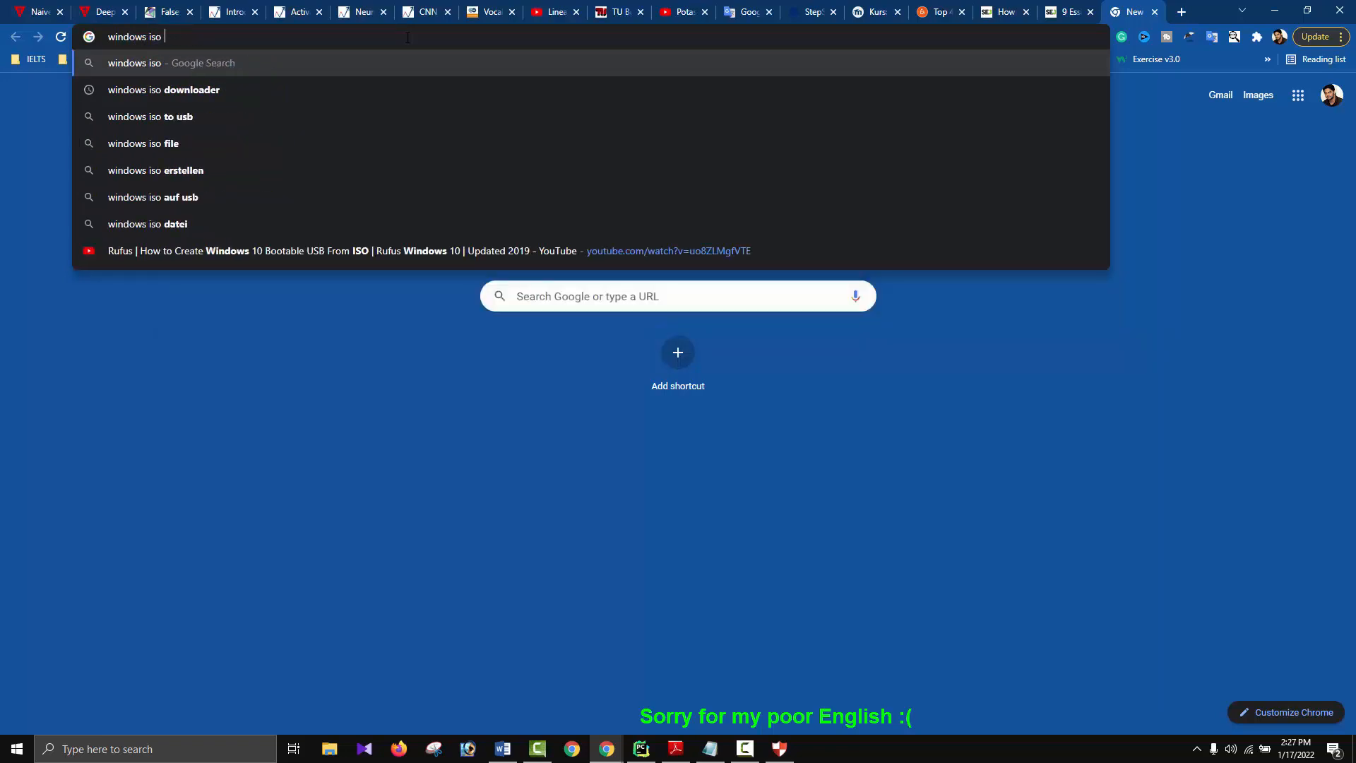
key(BackSpace)
key(BackSpace)
key(BackSpace)
key(BackSpace)
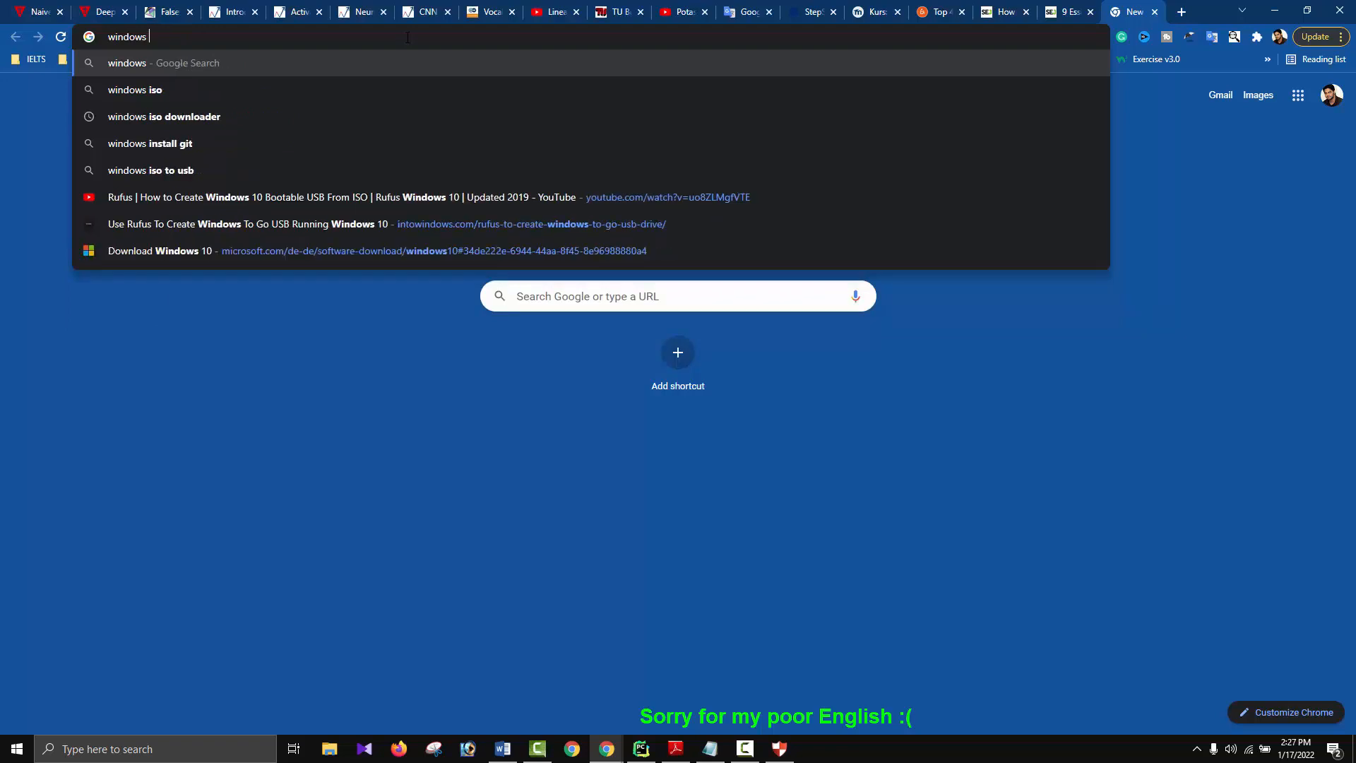
text(7 iso)
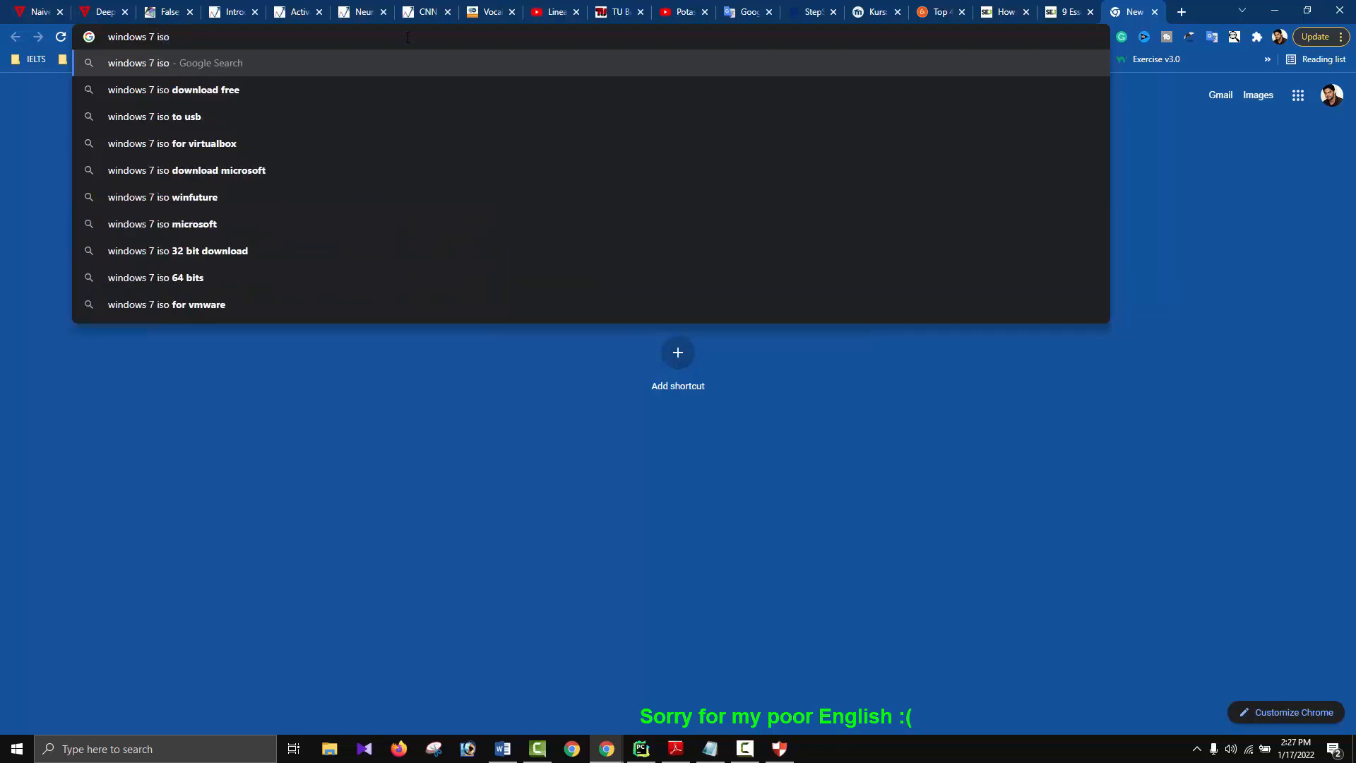
key(Down)
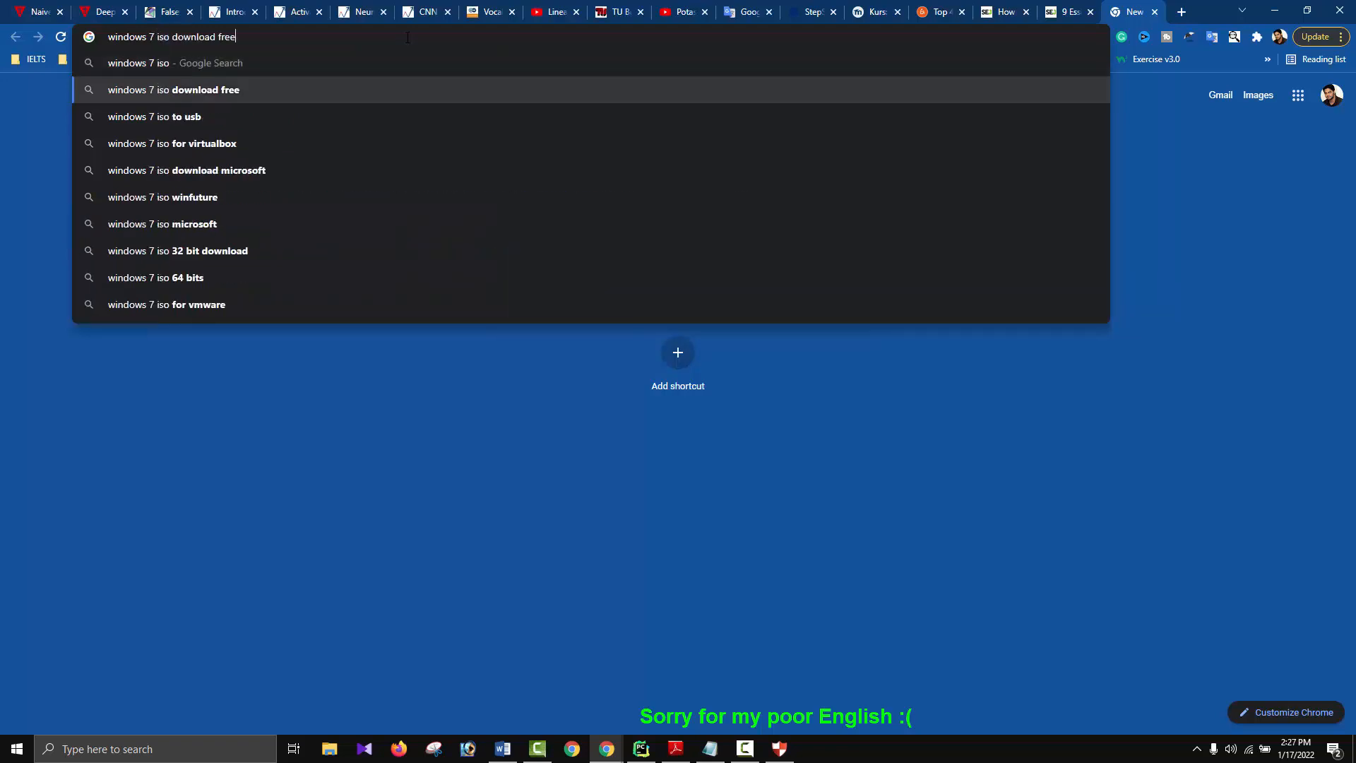
key(Return)
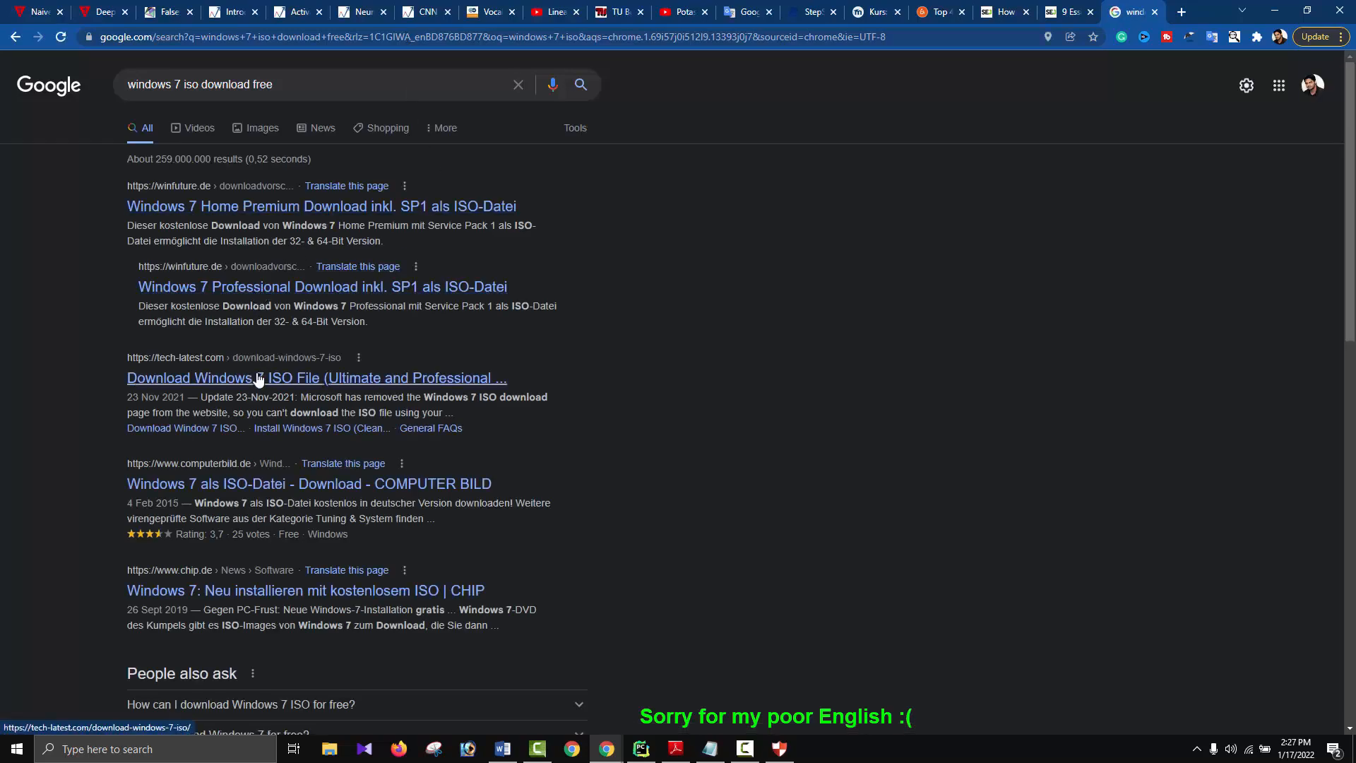
click(171, 386)
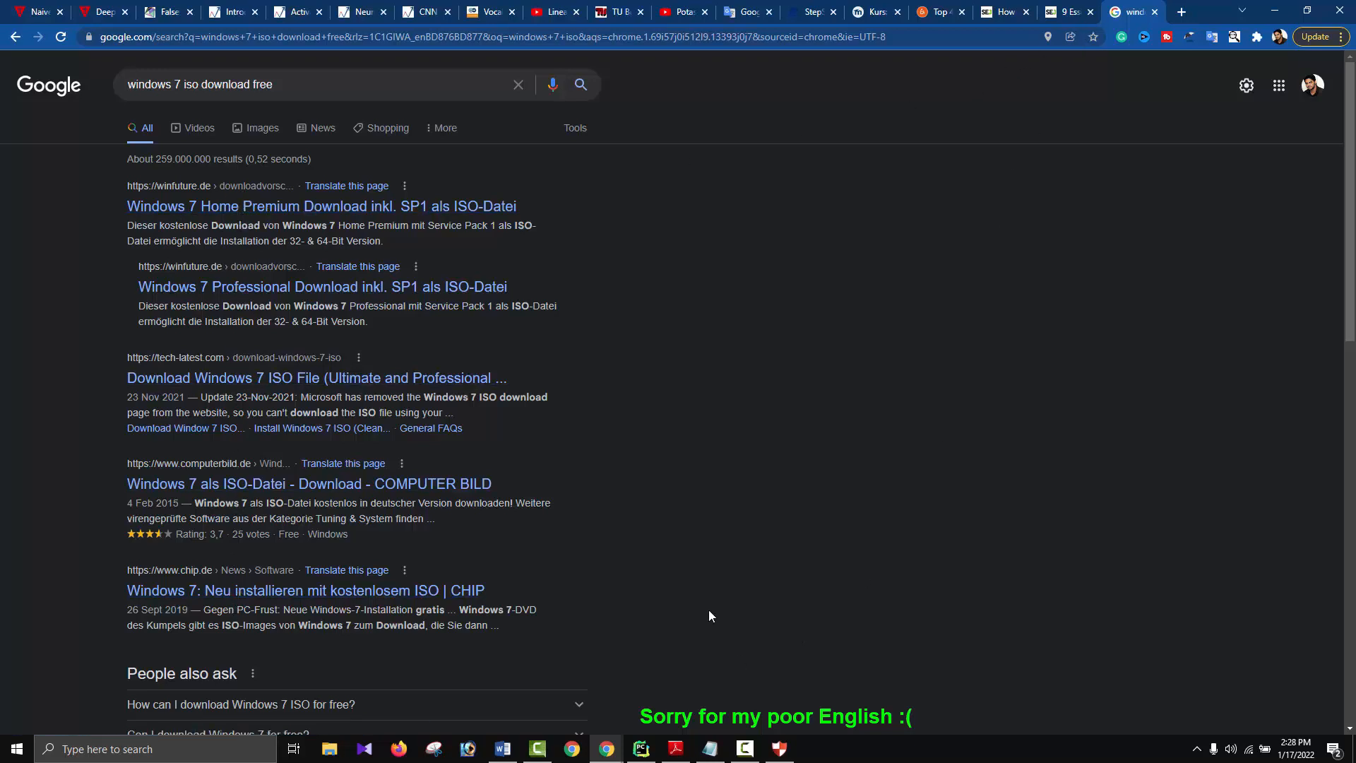
Step: Search Google for "ubuntu download" in a new browser tab and open the Download Ubuntu Desktop page on ubuntu.com
click(1181, 12)
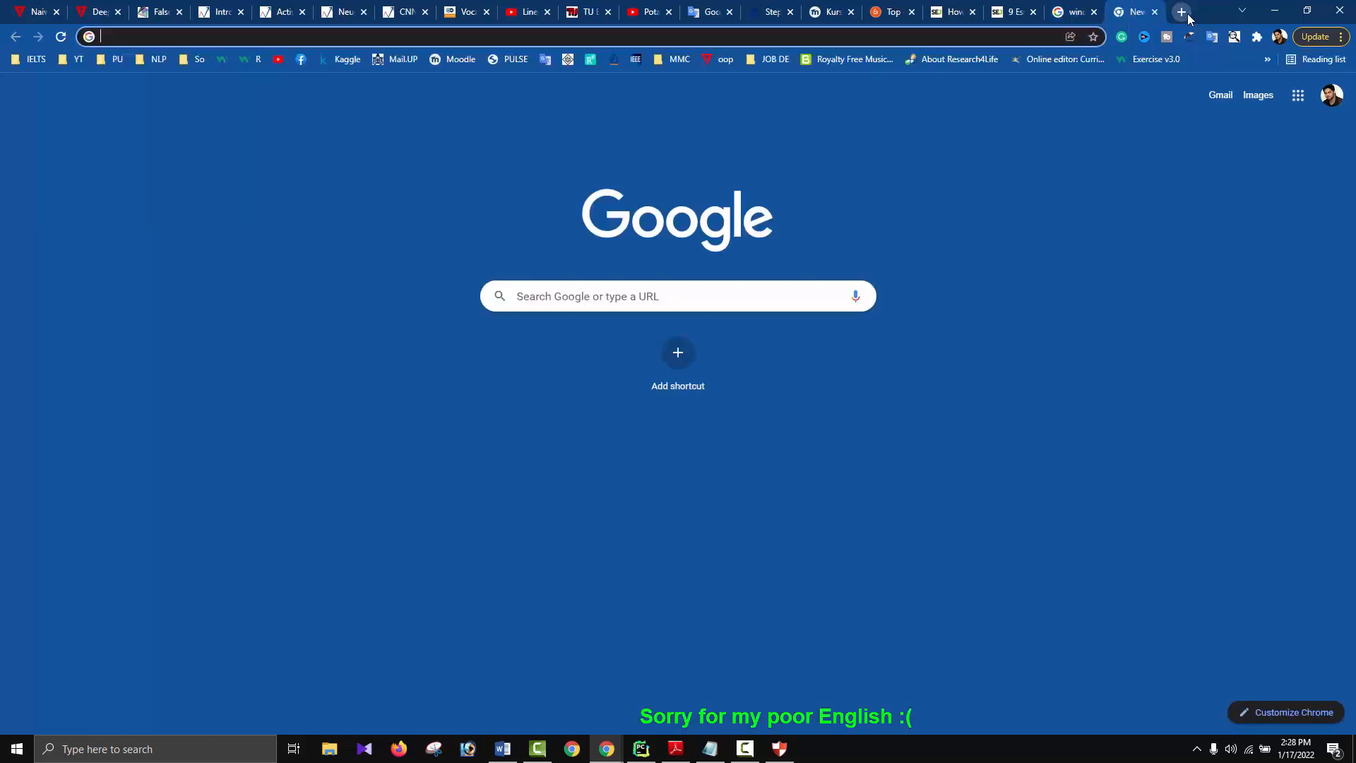
text(ubuntu download)
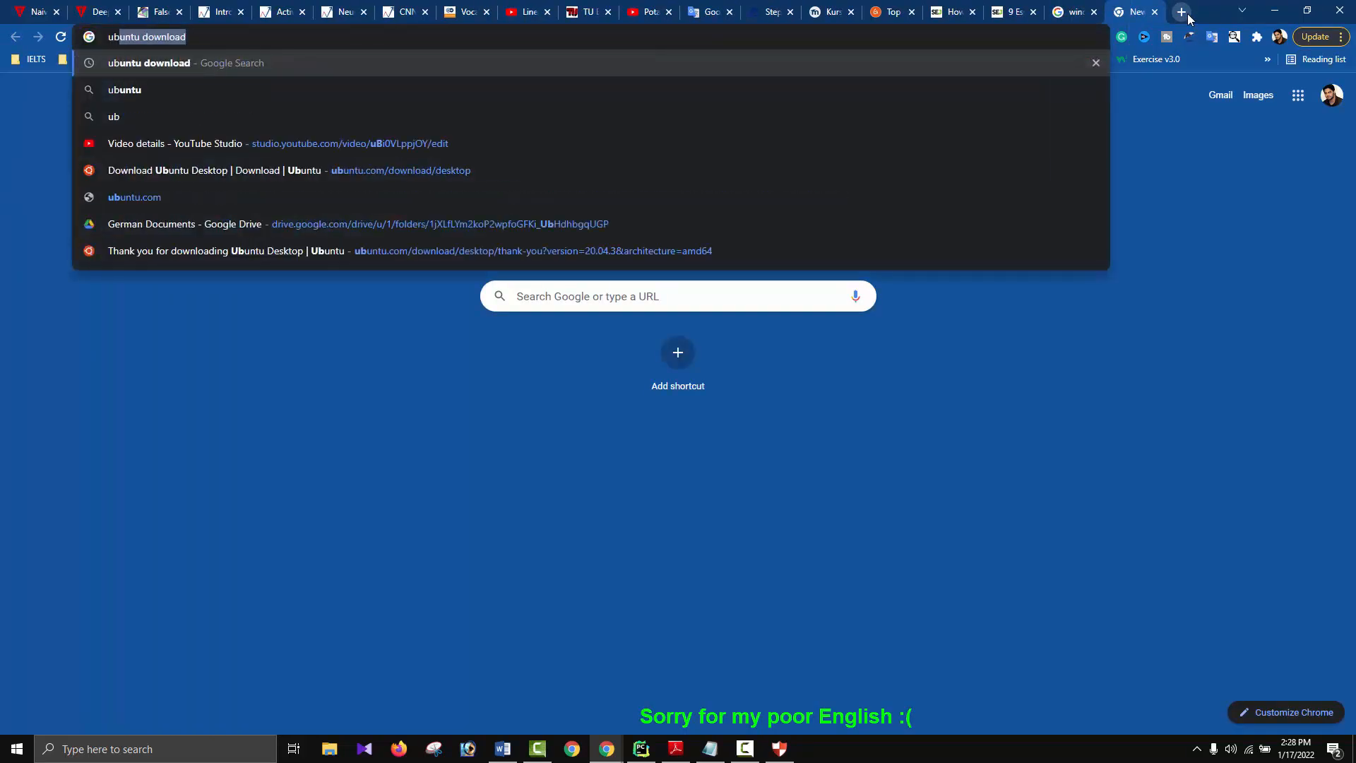
key(Return)
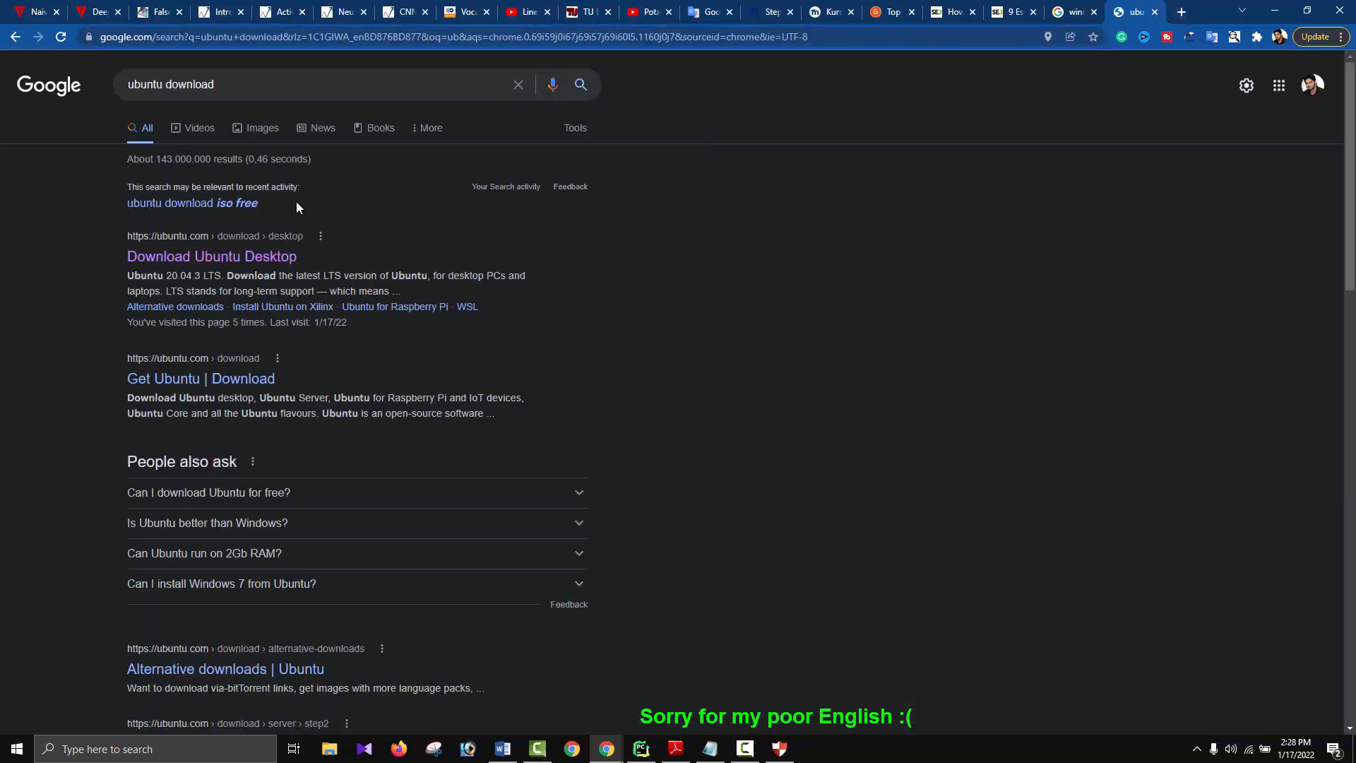
click(260, 252)
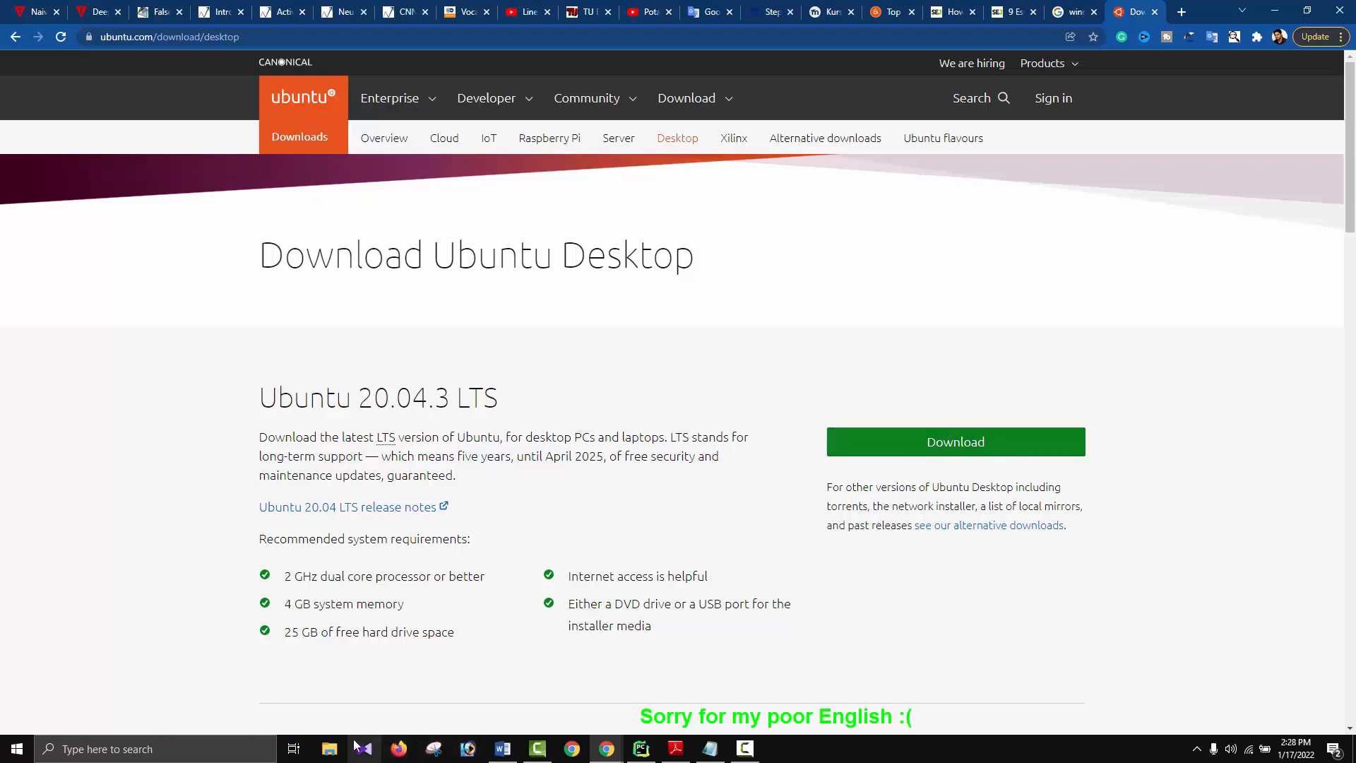
Step: Switch to File Explorer, open the Software (E:) drive and locate ubuntu-20.04.3-desktop-amd64.iso and YUMI-2.0.1.7.exe
click(329, 752)
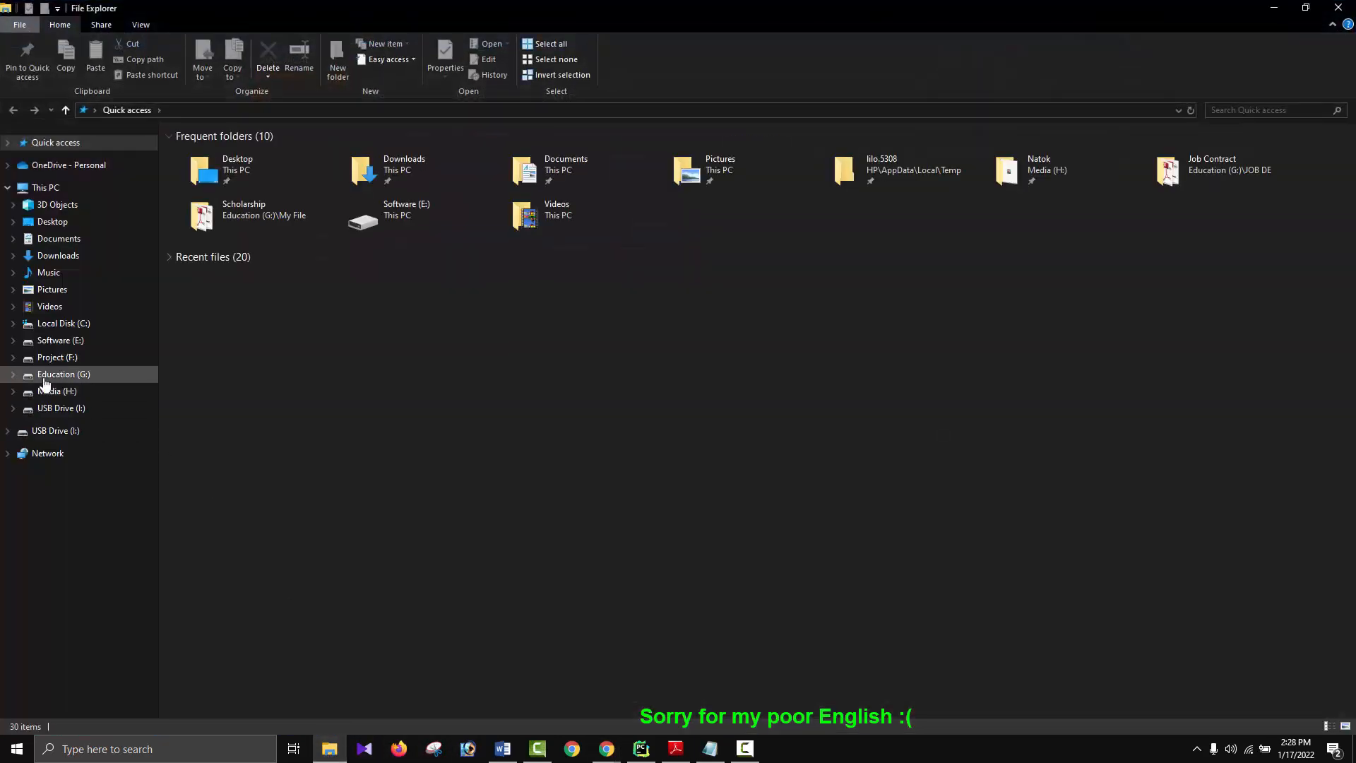
click(85, 345)
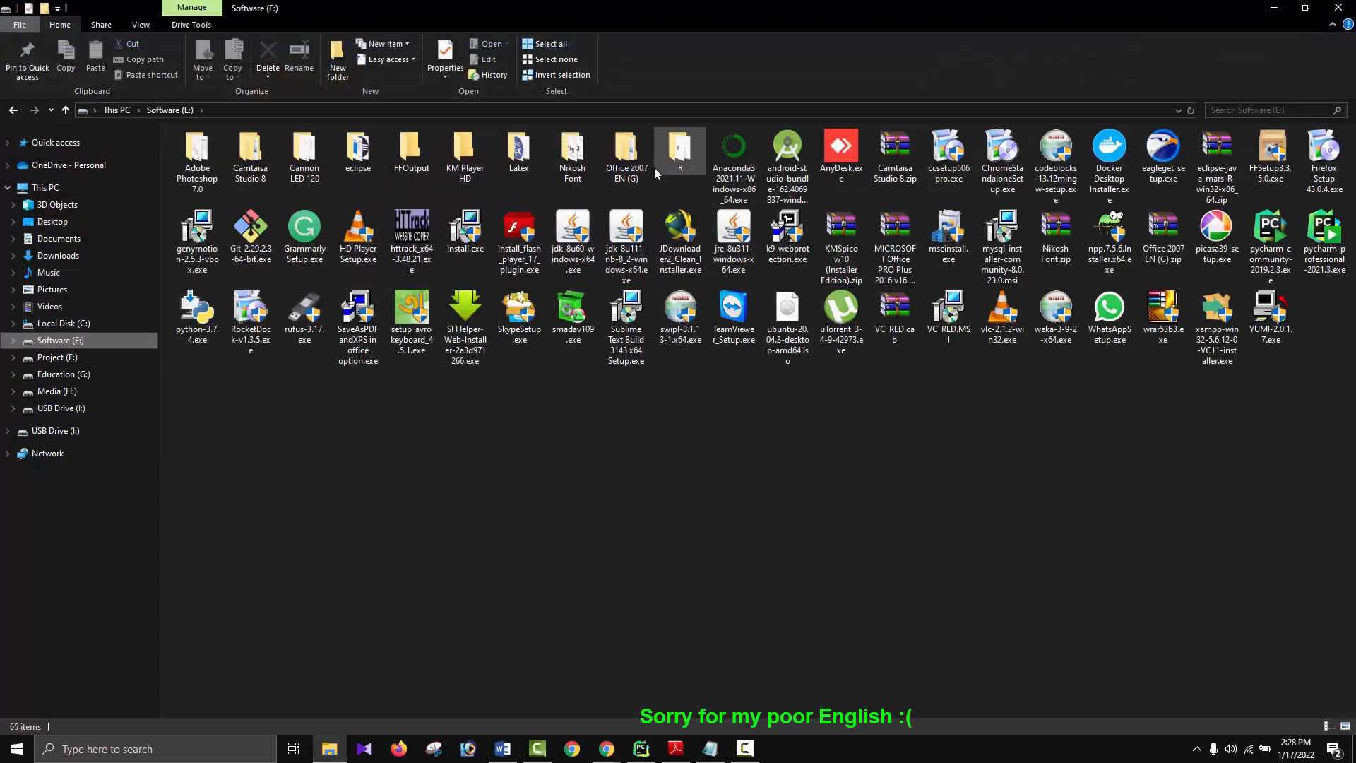
click(792, 329)
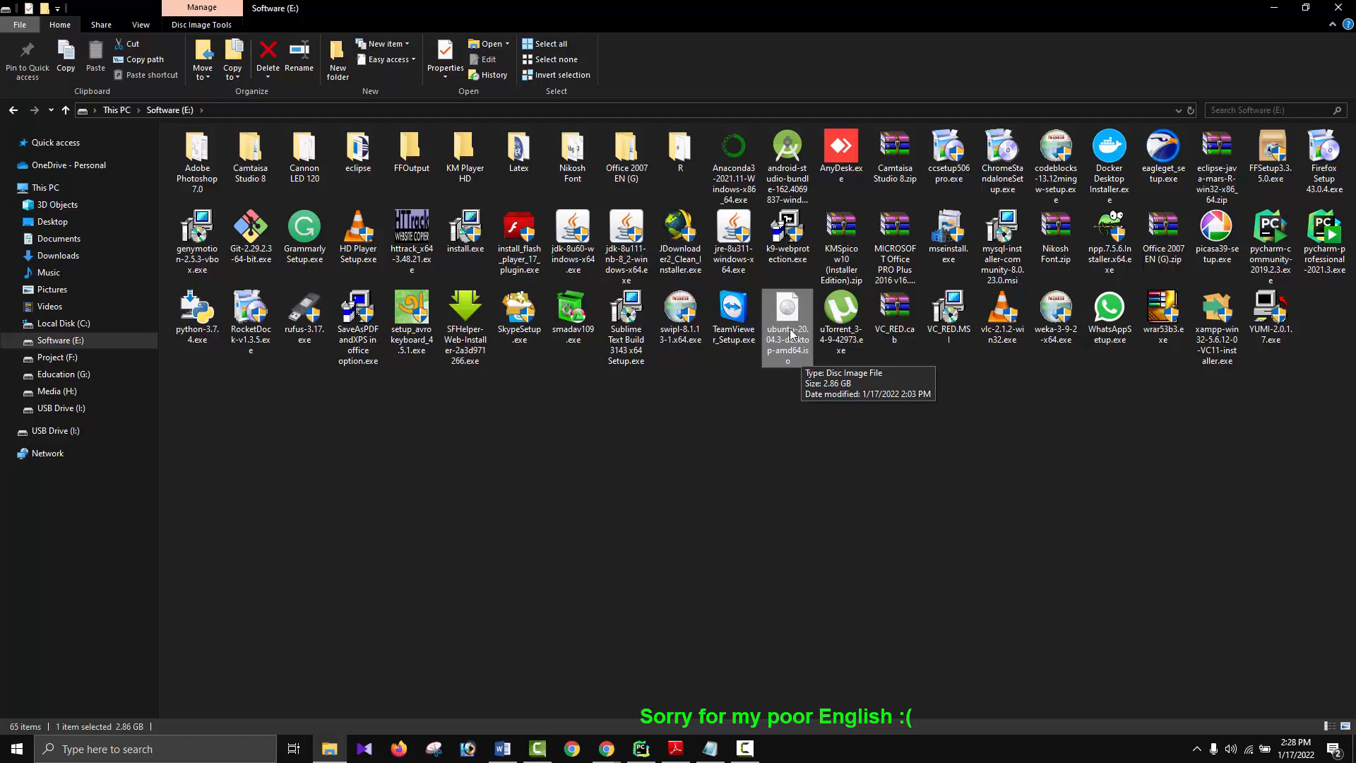
click(1283, 340)
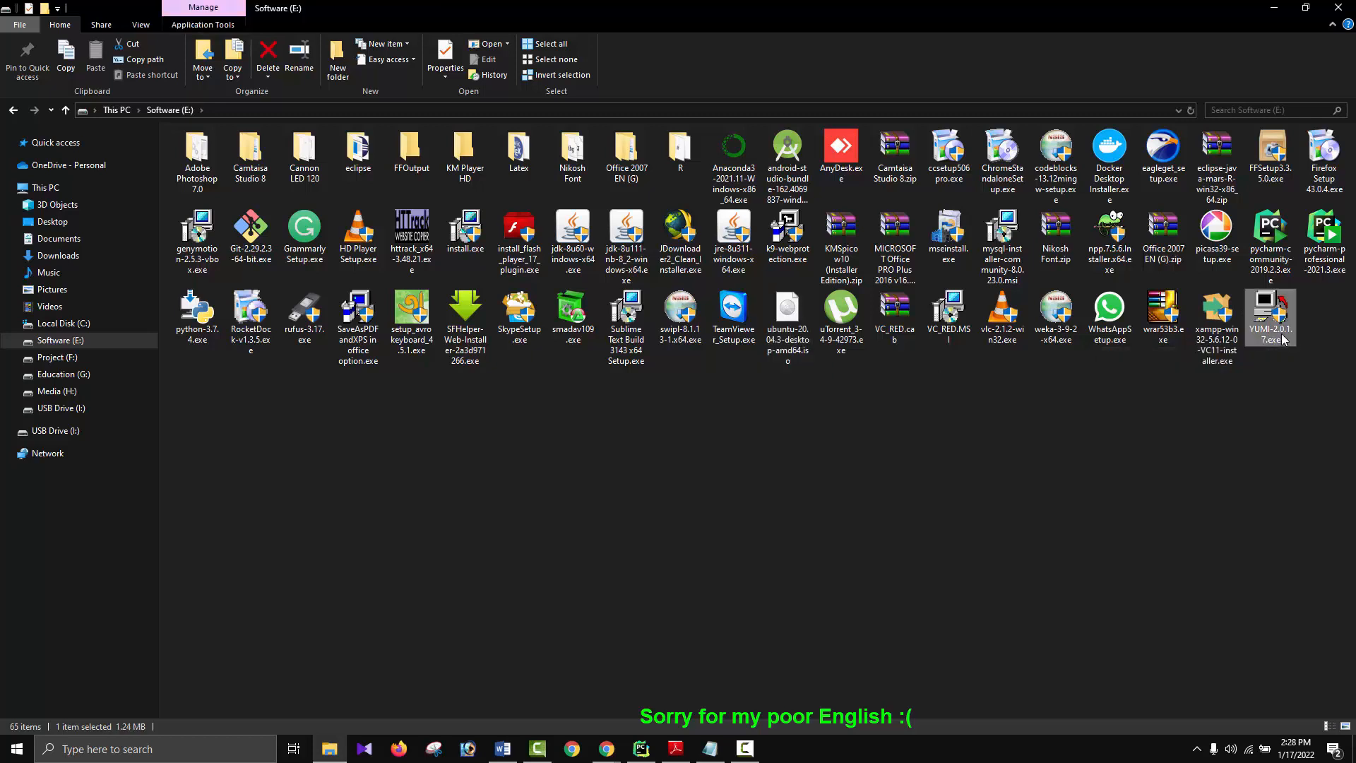
Step: Launch rufus-3.17.exe from the Software (E:) drive and choose NO_LABEL (I:) [7.8GB] as the device
click(313, 342)
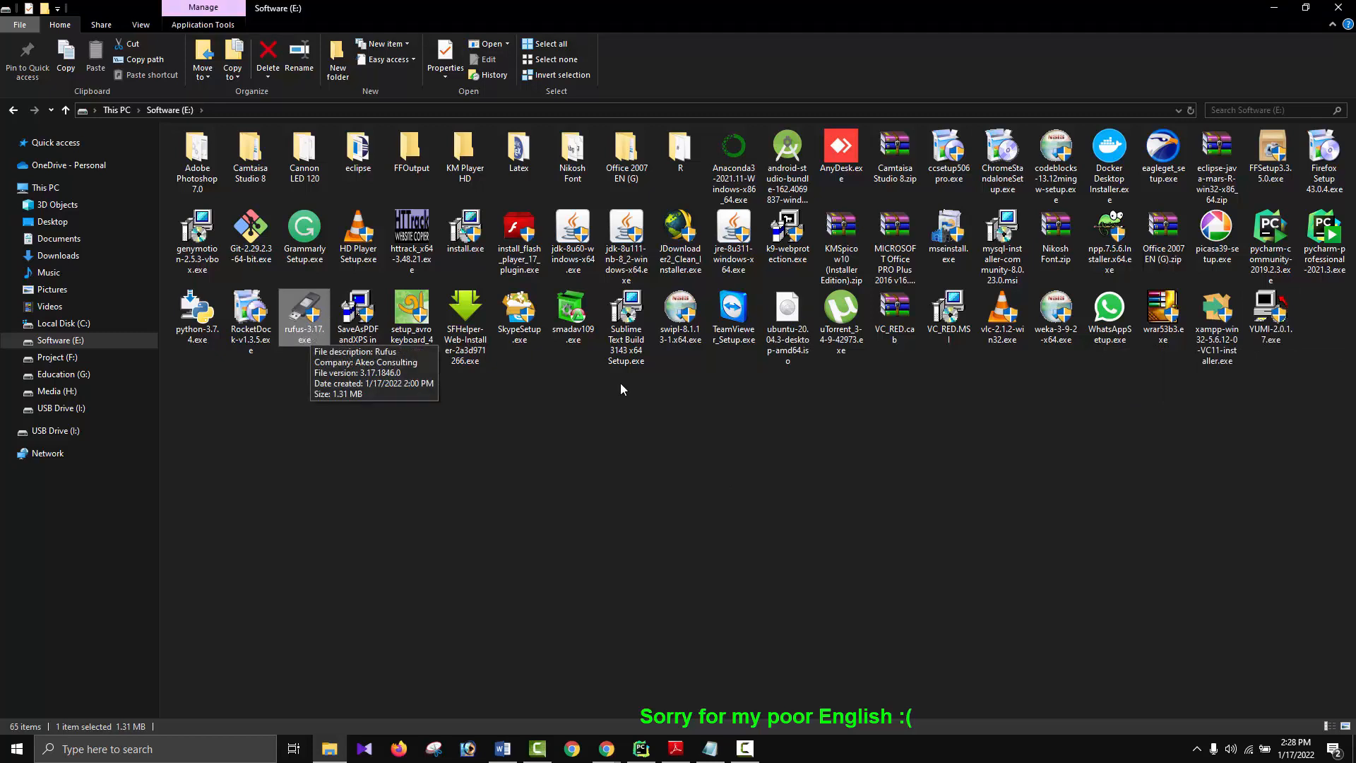
double_click(311, 322)
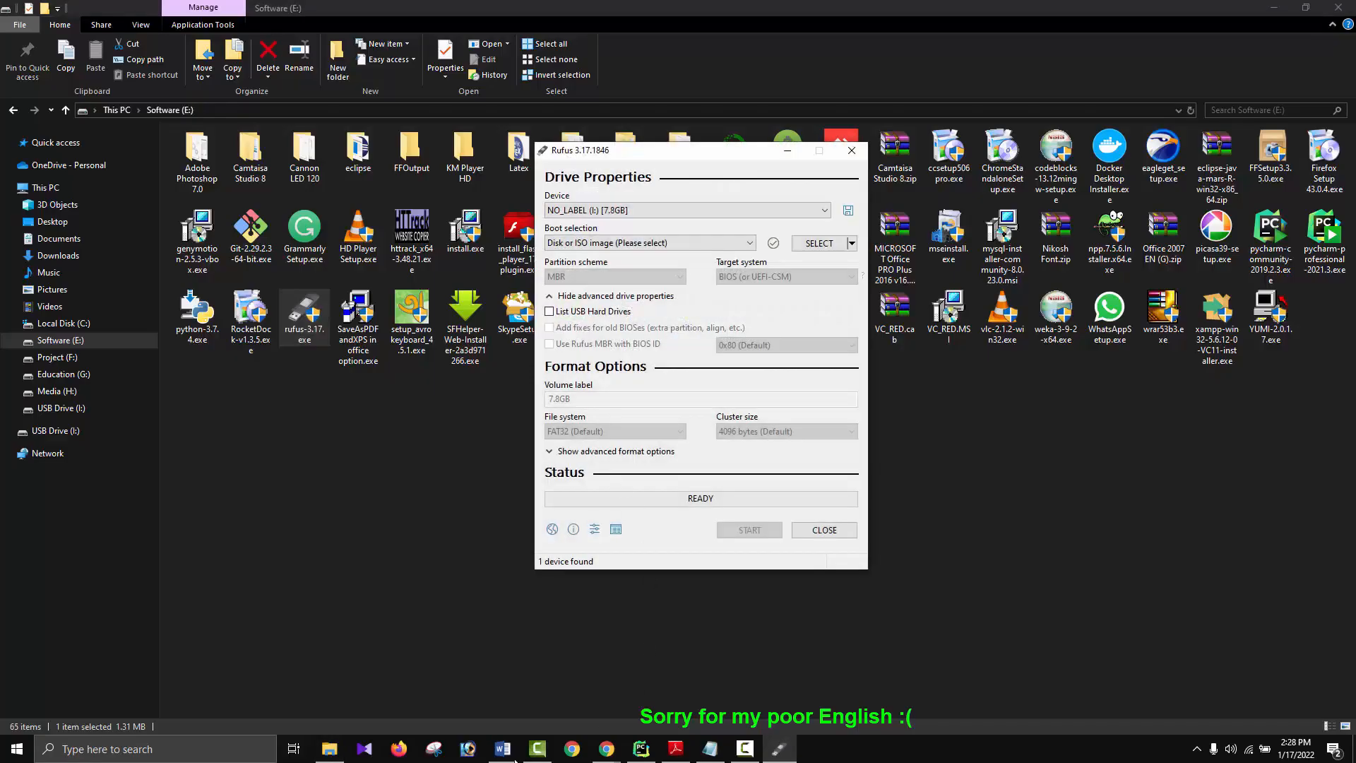
click(702, 211)
click(698, 215)
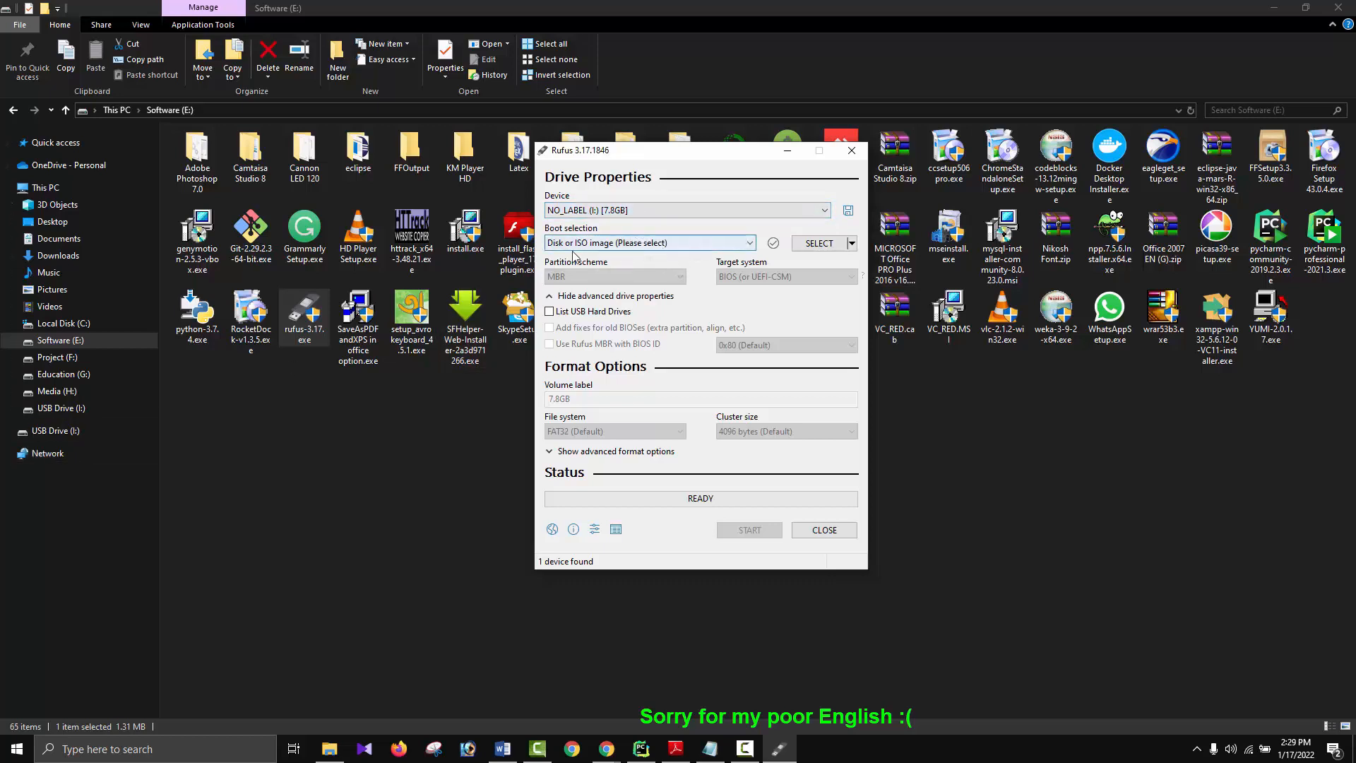
Step: Load ubuntu-20.04.3-desktop-amd64.iso from the Software (E:) drive as the boot image and choose the MBR partition scheme
click(820, 243)
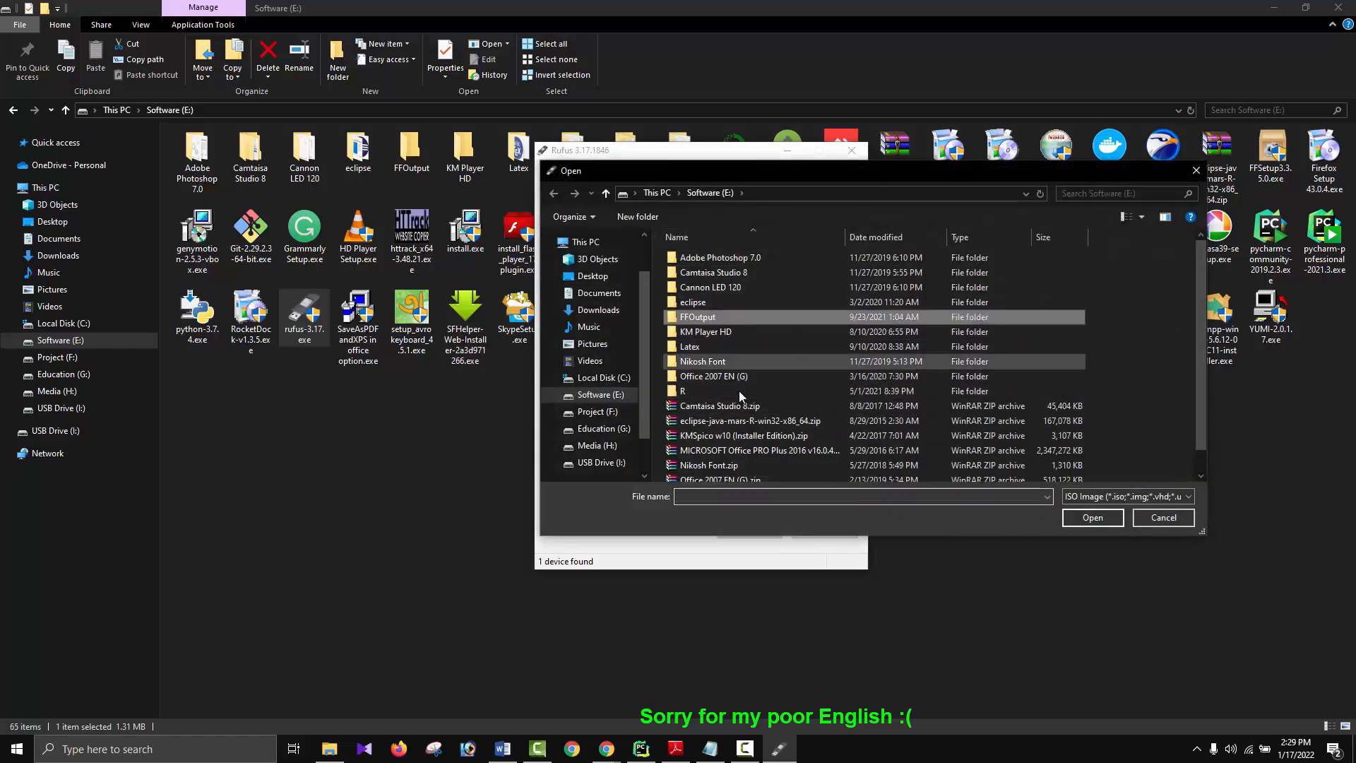
scroll(738, 394, down, 1)
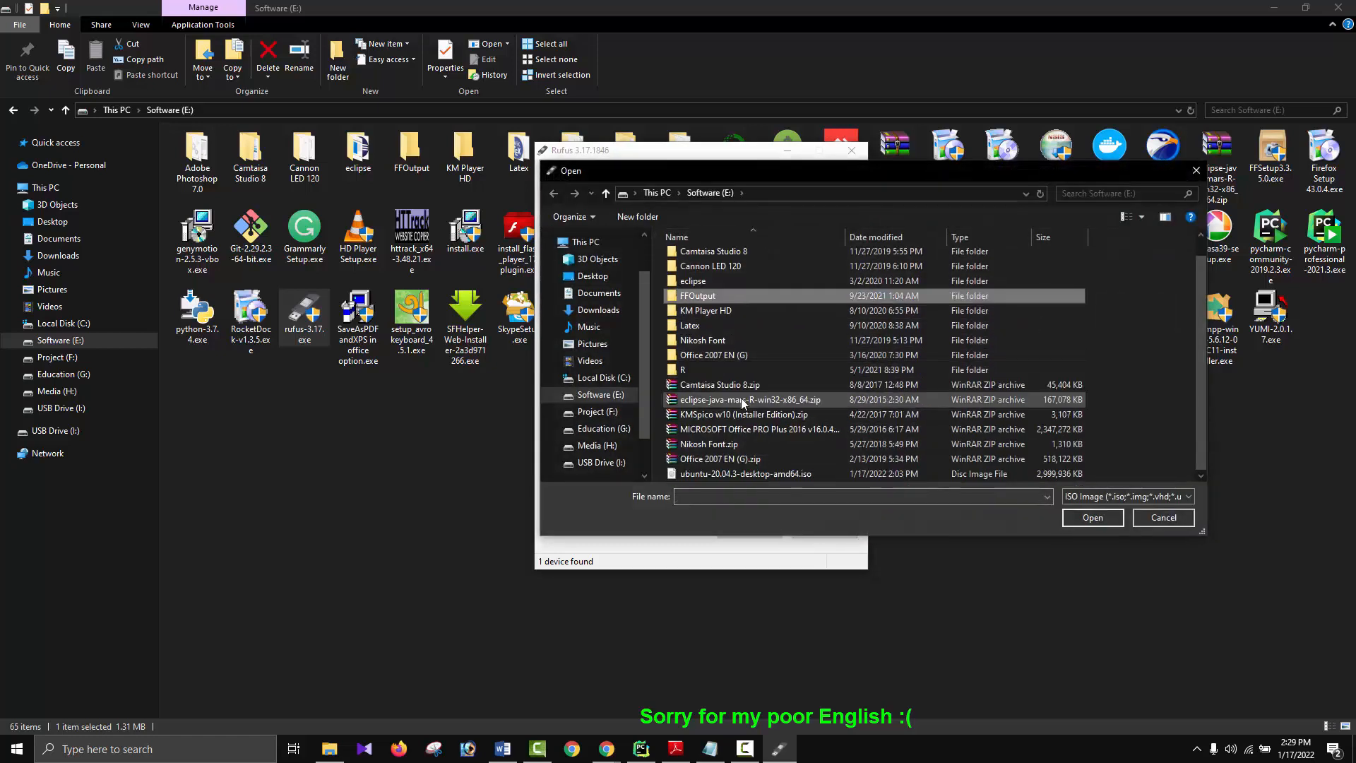
double_click(804, 475)
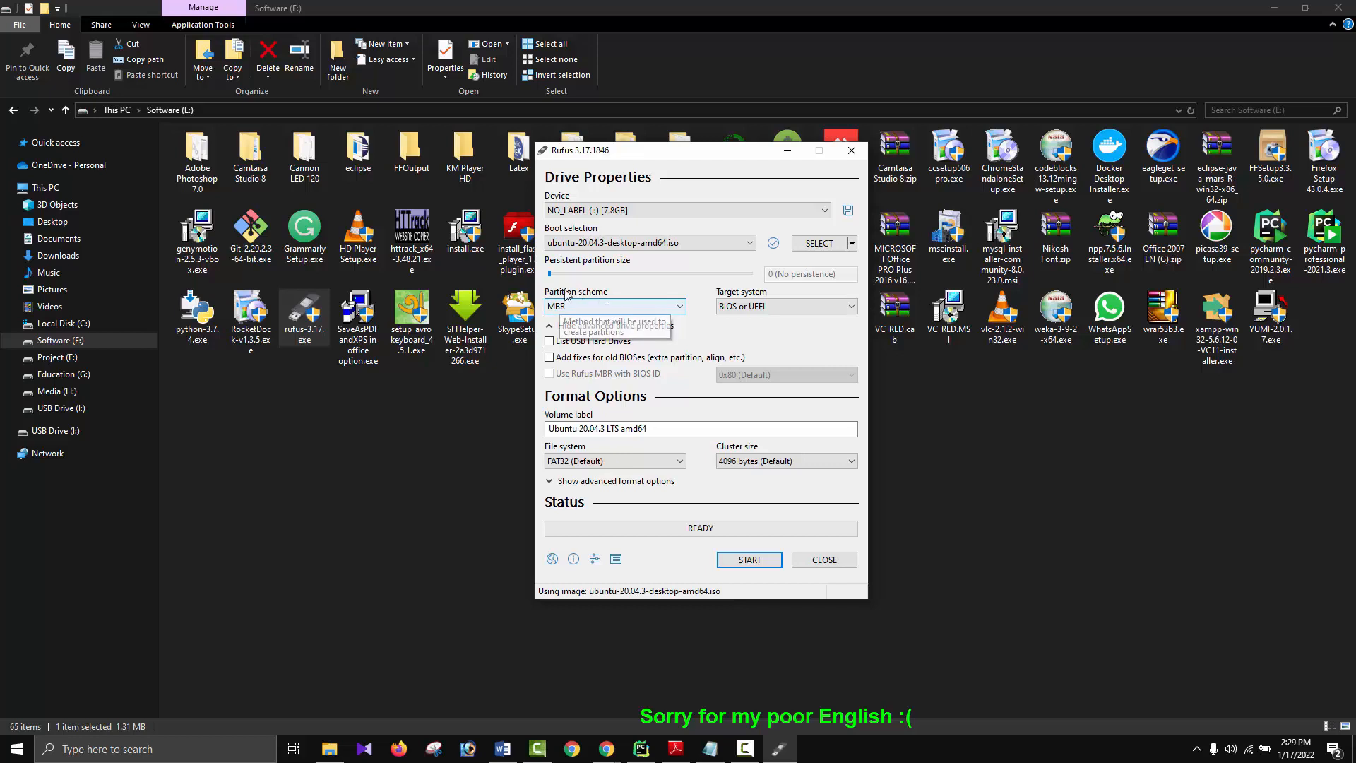
click(624, 306)
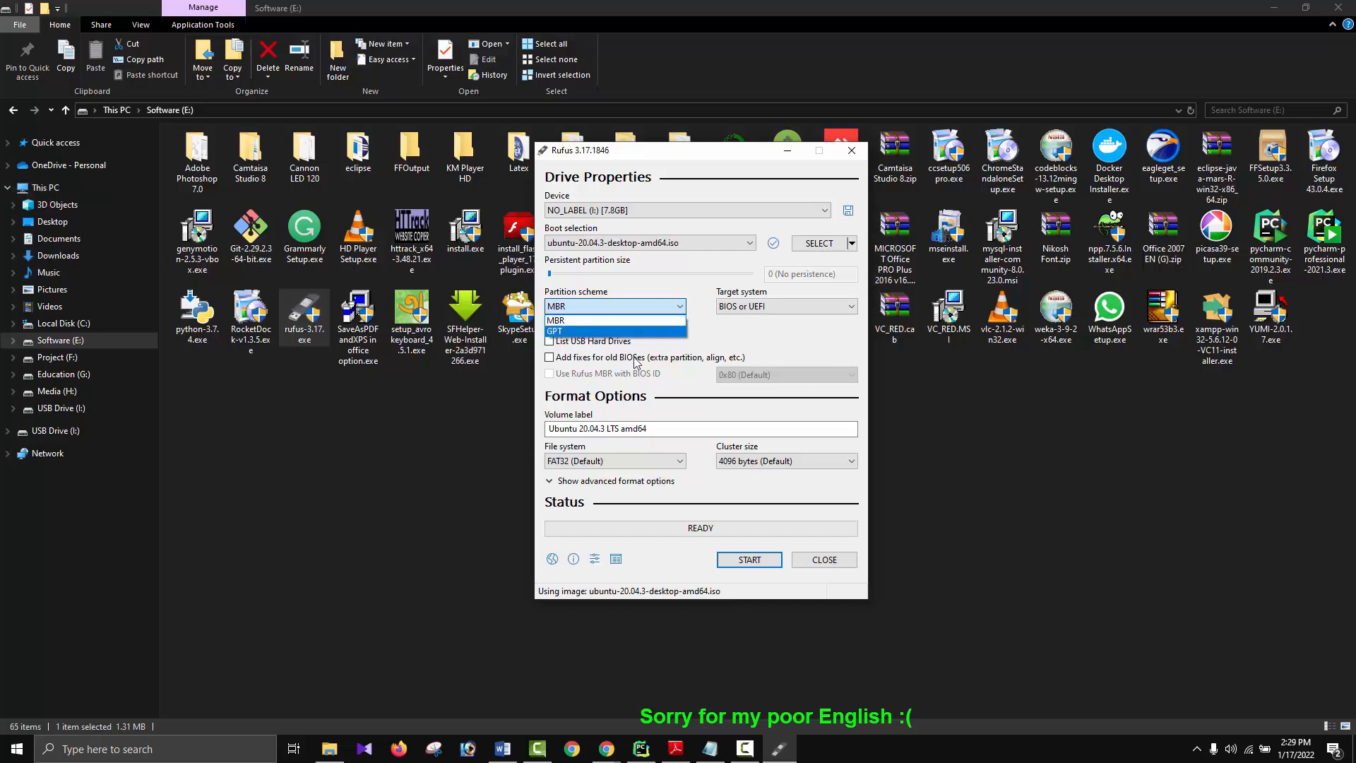
click(599, 319)
click(600, 308)
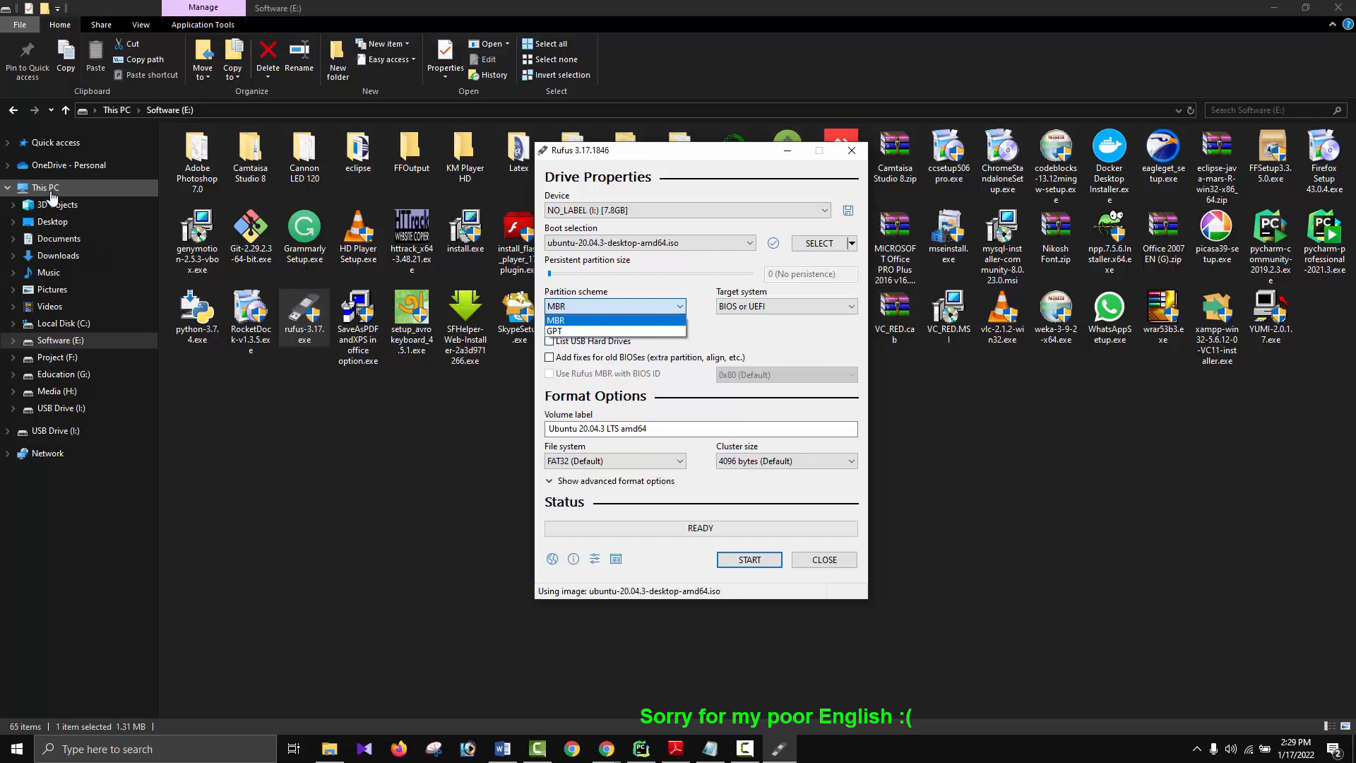
Step: Open Computer Management for This PC and show the Disk Management view
right_click(51, 195)
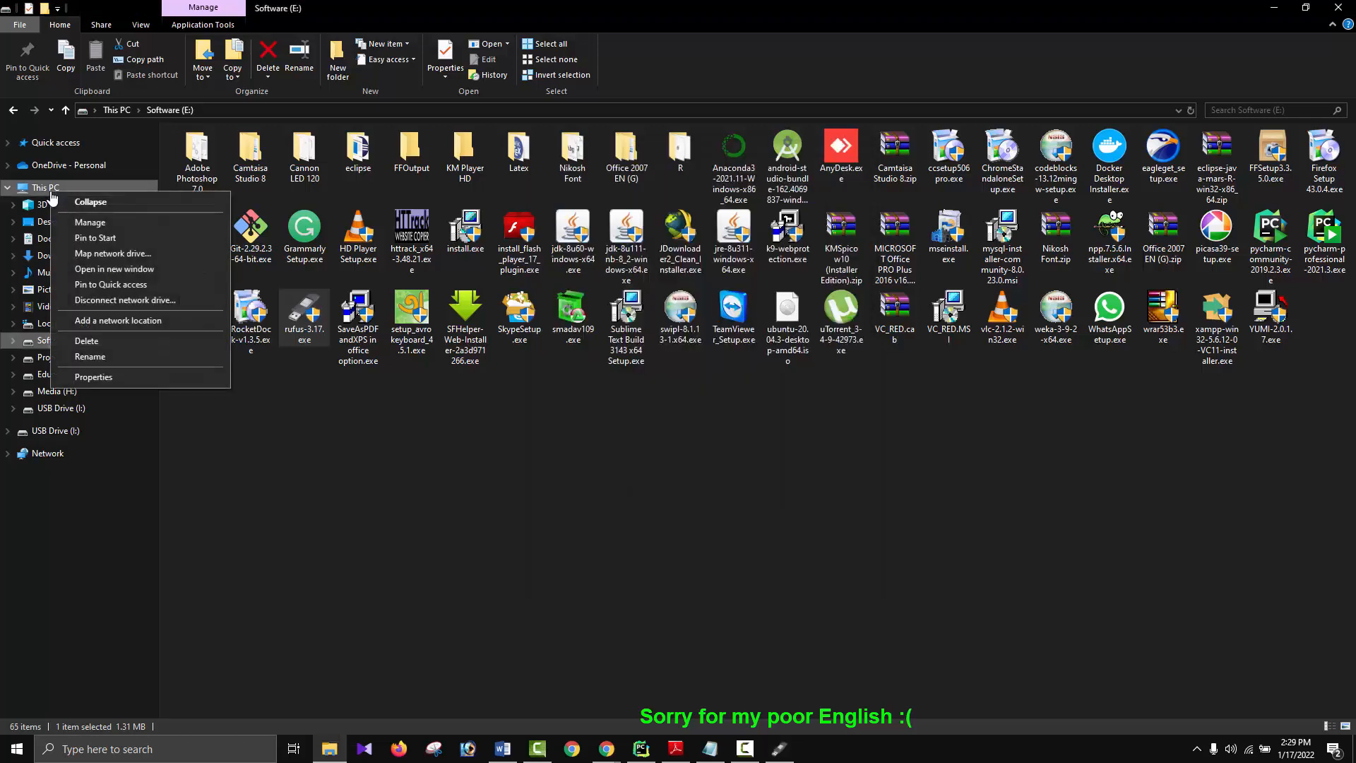
click(90, 225)
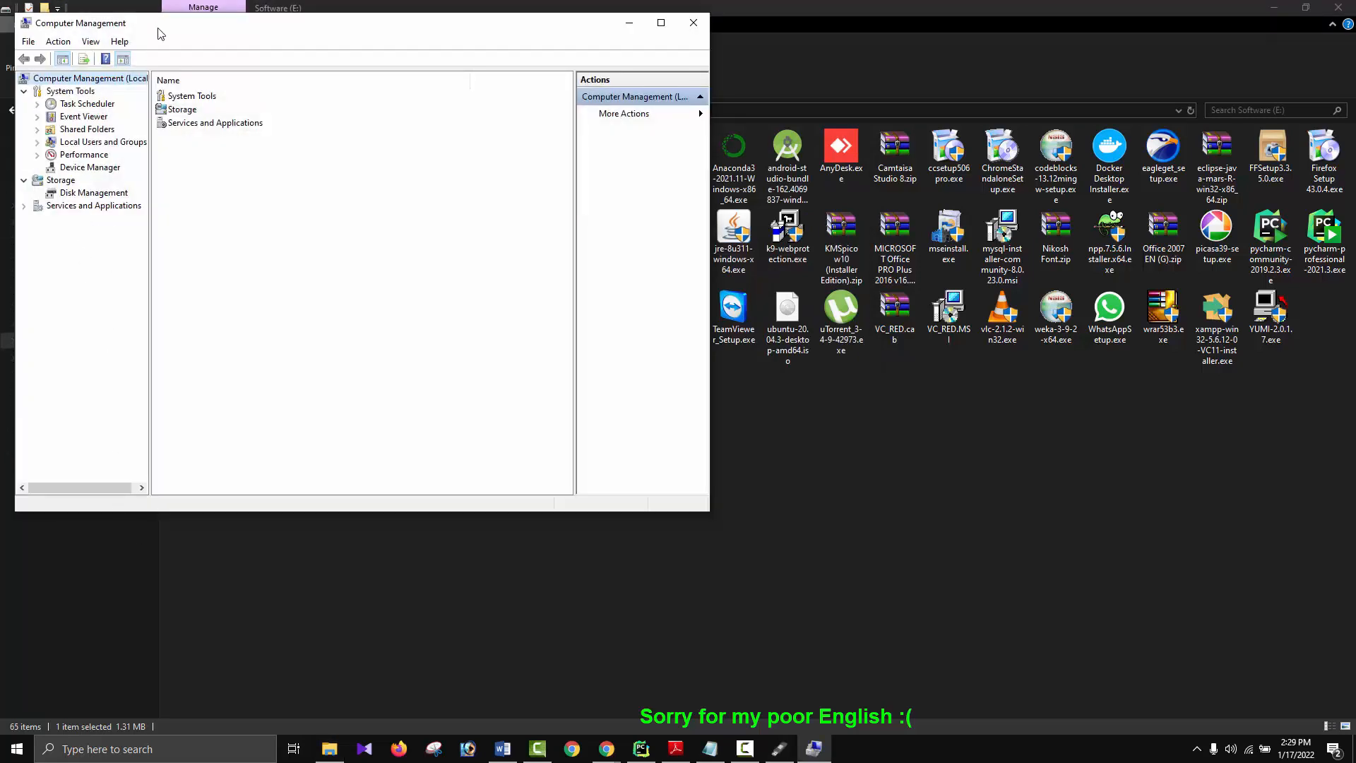
drag(158, 29, 348, 50)
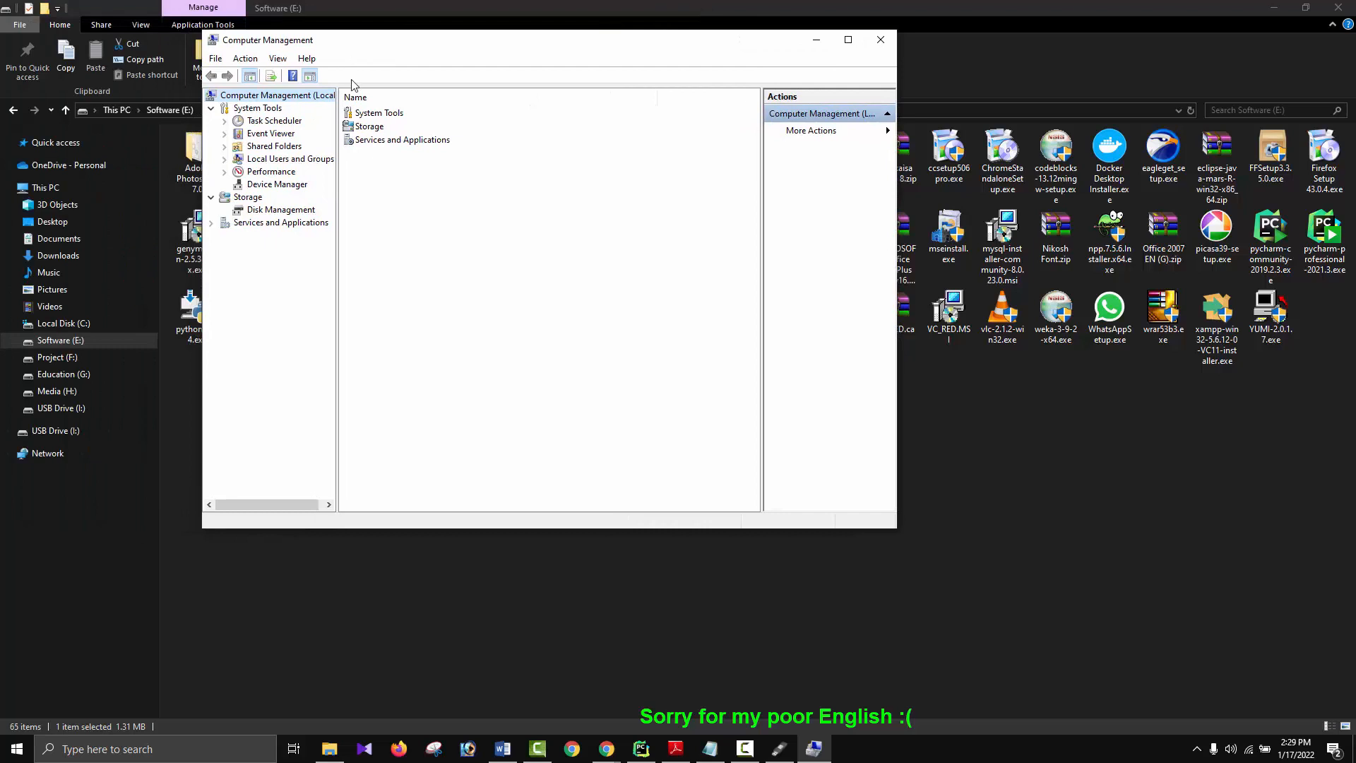
click(55, 194)
right_click(56, 194)
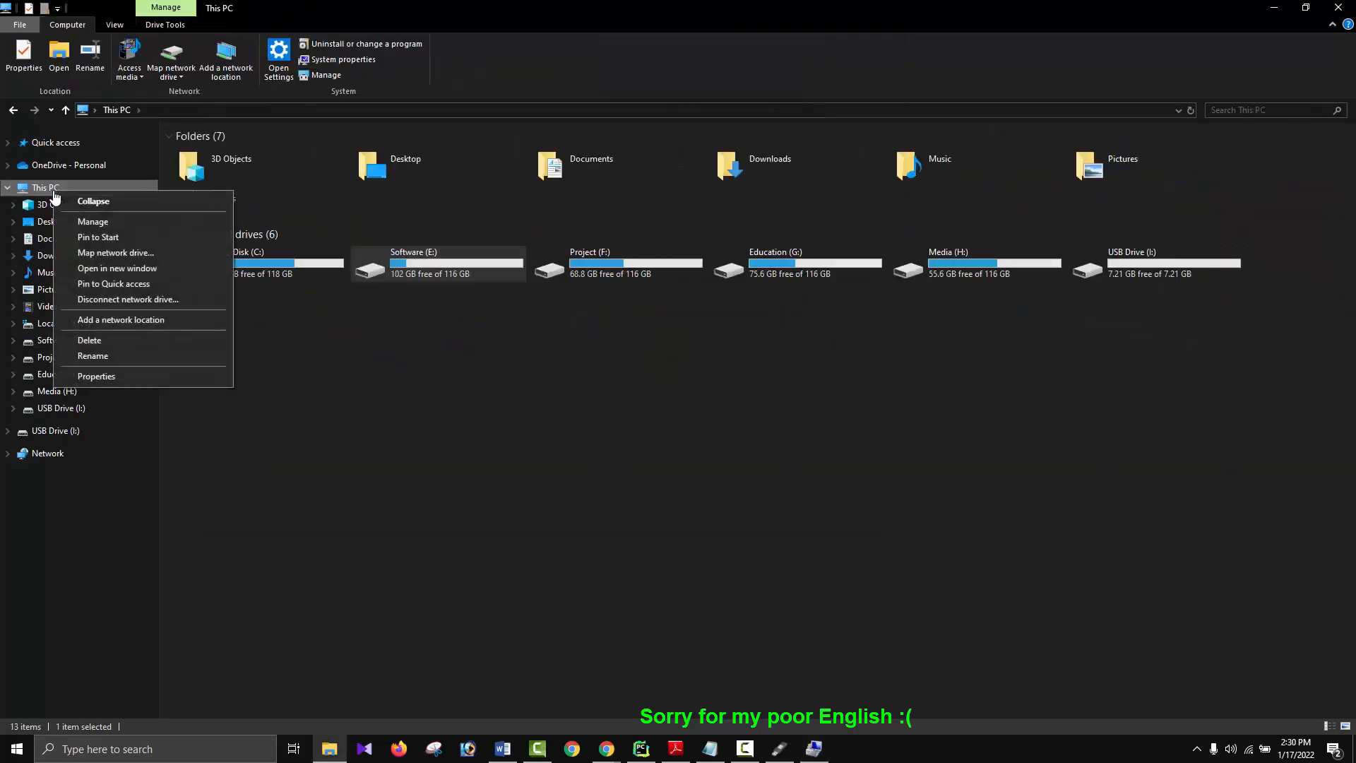
click(111, 223)
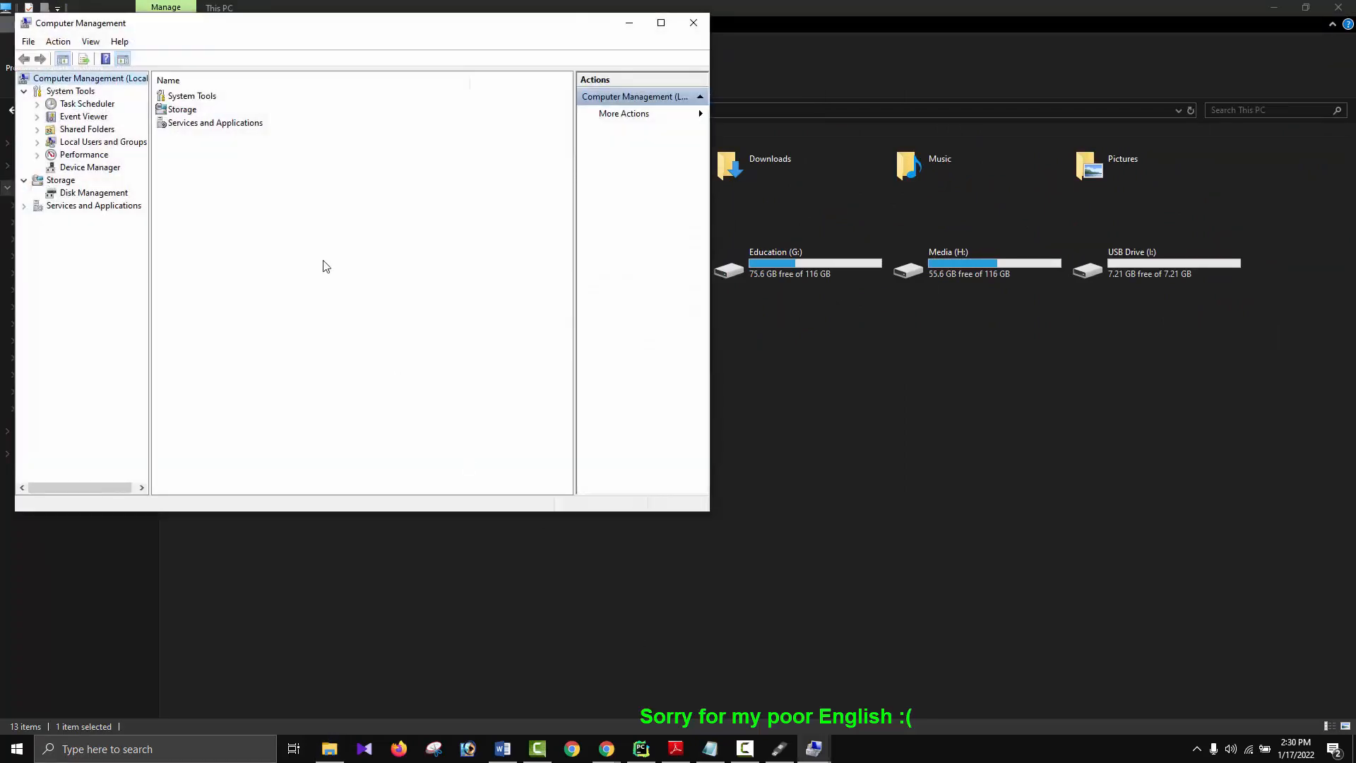
click(94, 196)
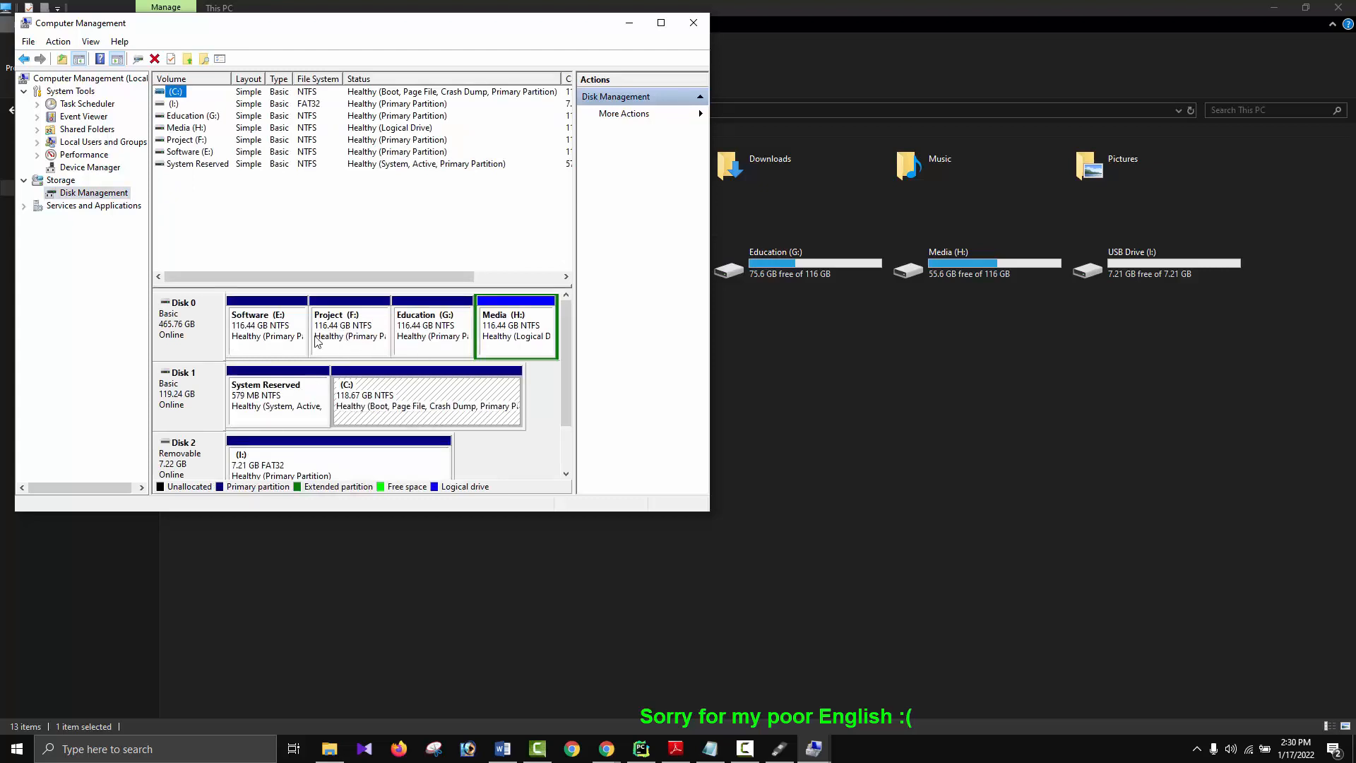
Step: Check the partition style of Disk 0 in the volume information of its properties
click(198, 331)
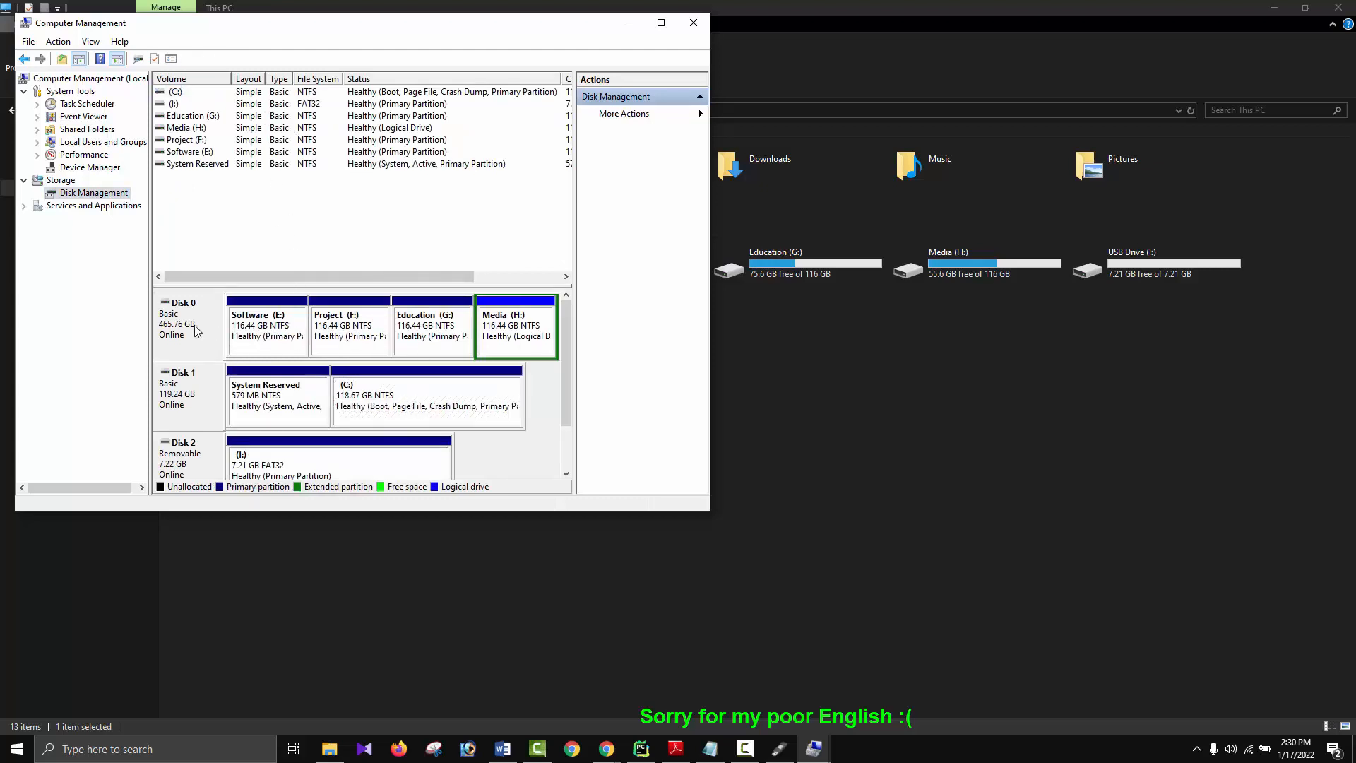
right_click(198, 330)
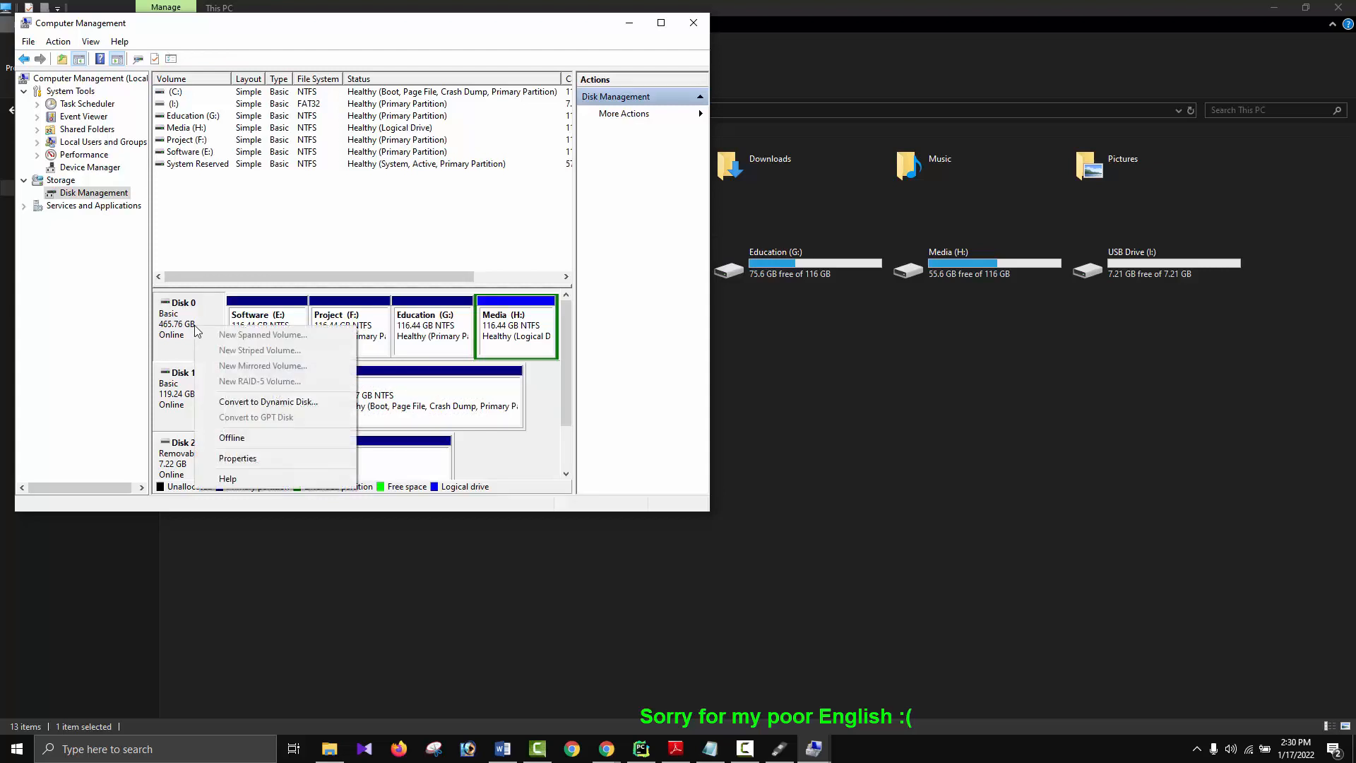
click(248, 461)
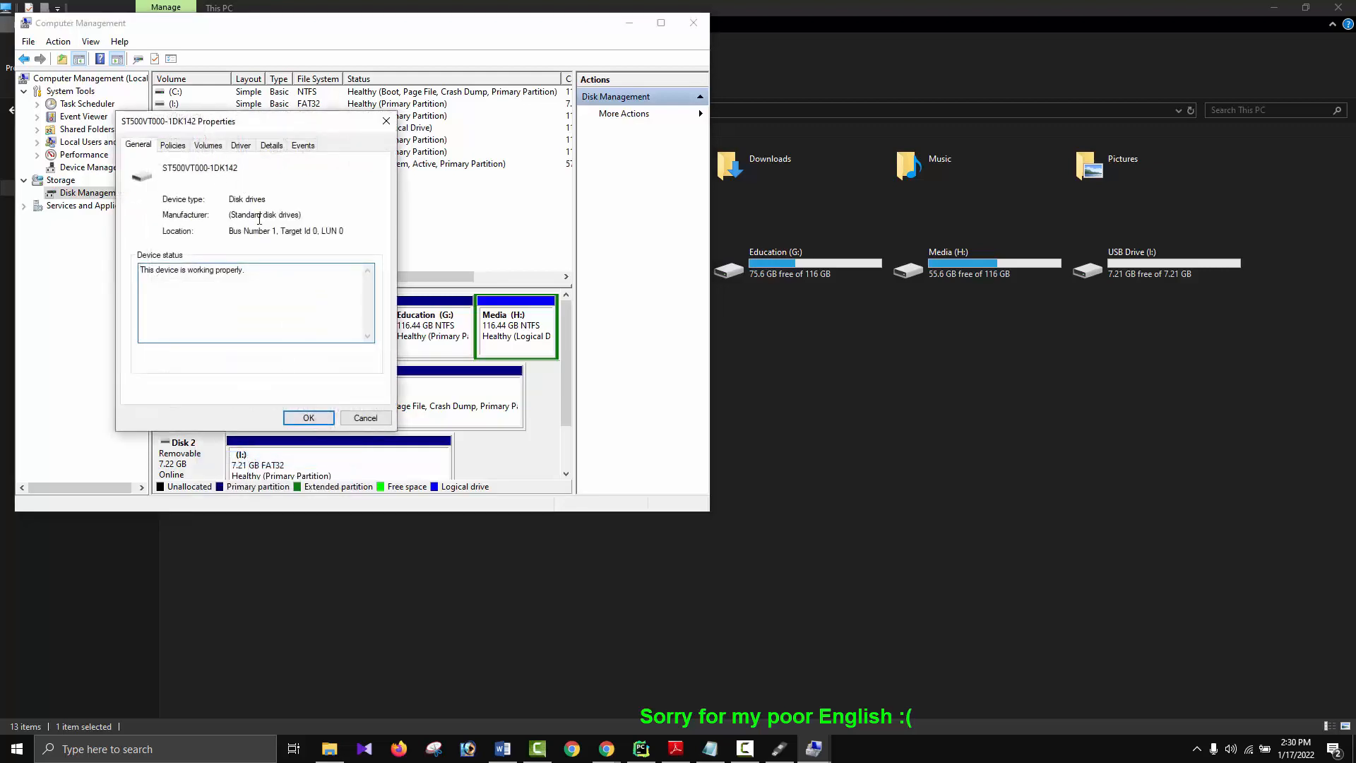
click(208, 145)
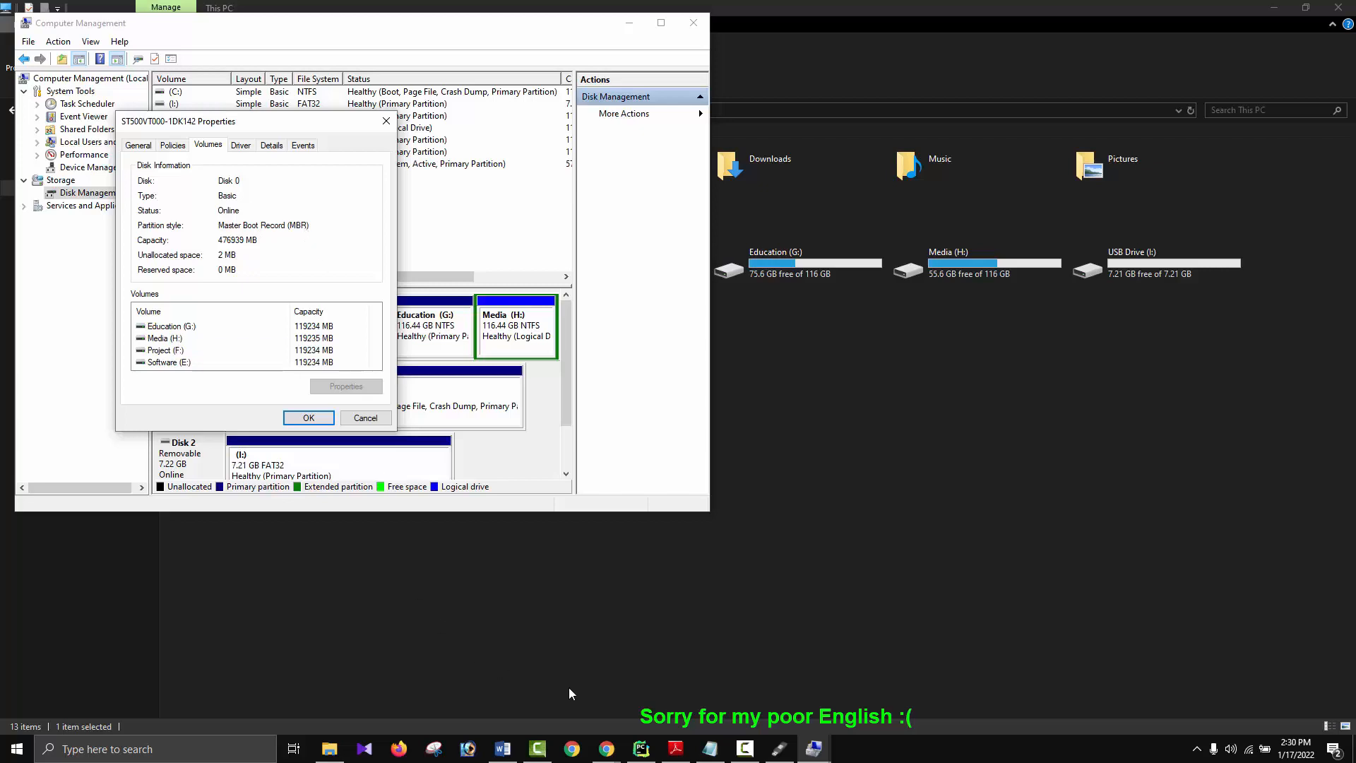
Step: Switch back to Rufus and set the partition scheme to MBR, matching the partition style of Disk 0
click(779, 748)
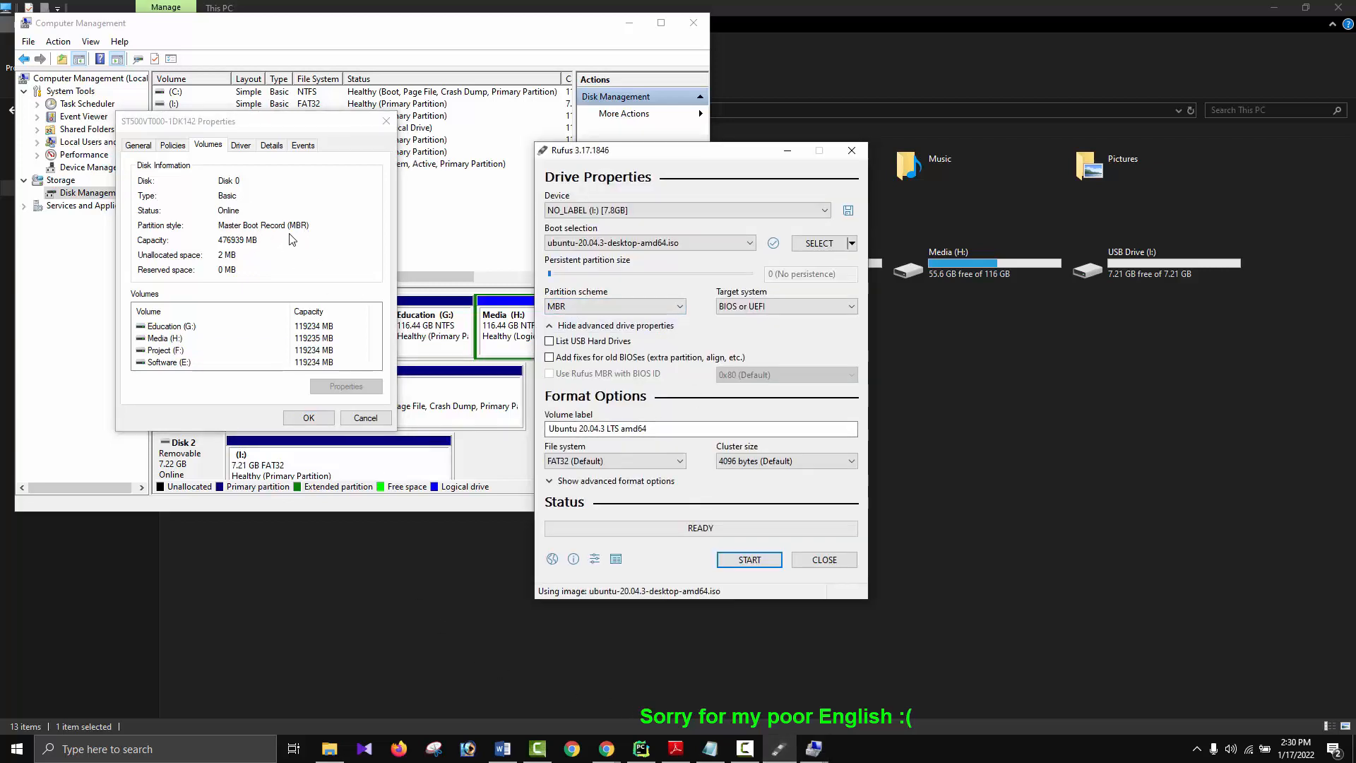
click(579, 311)
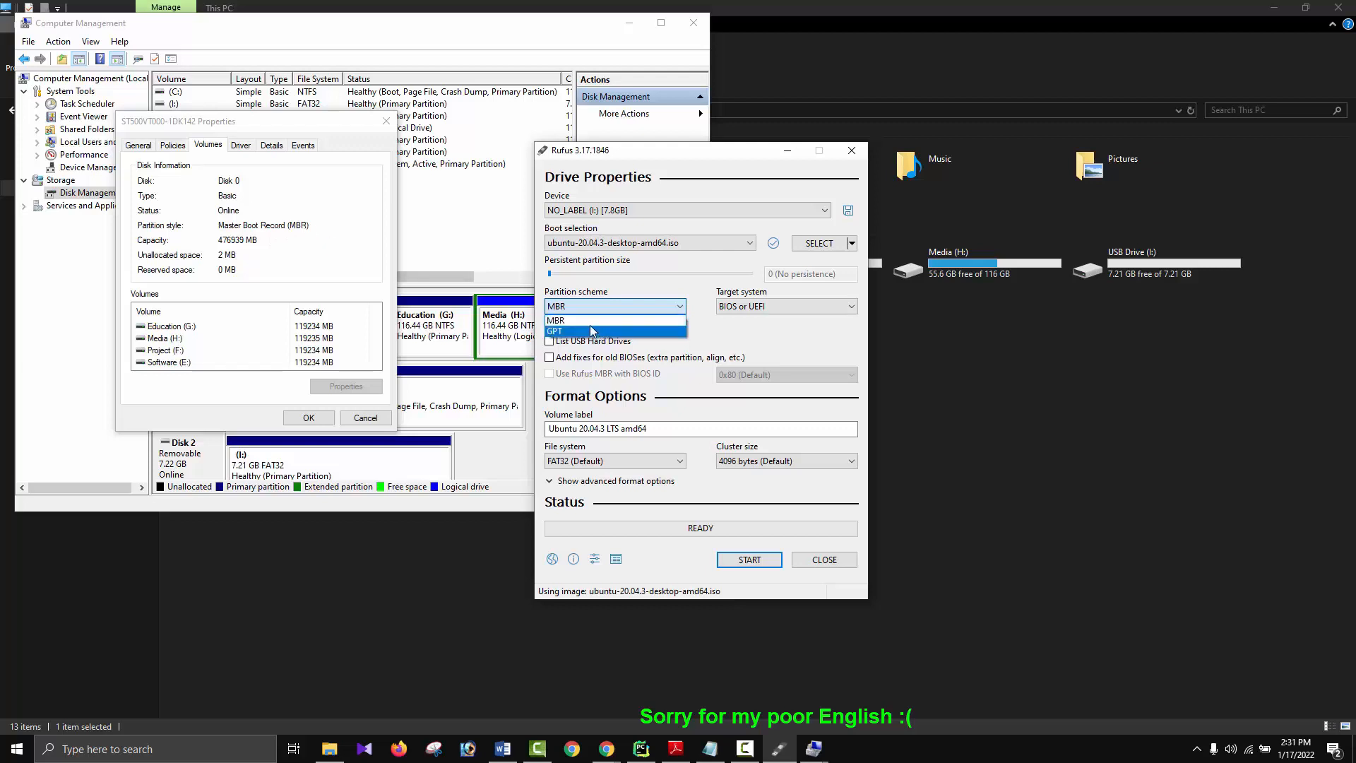
click(650, 321)
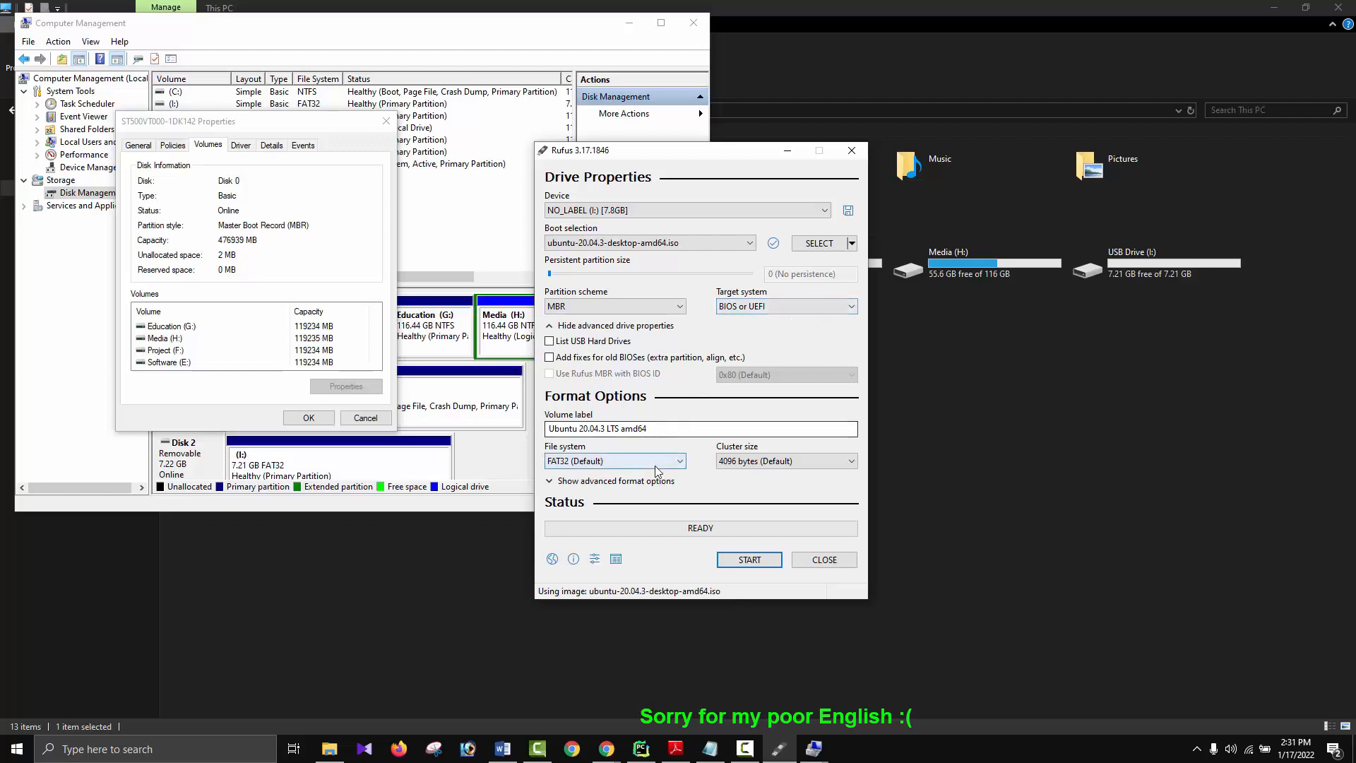
click(667, 428)
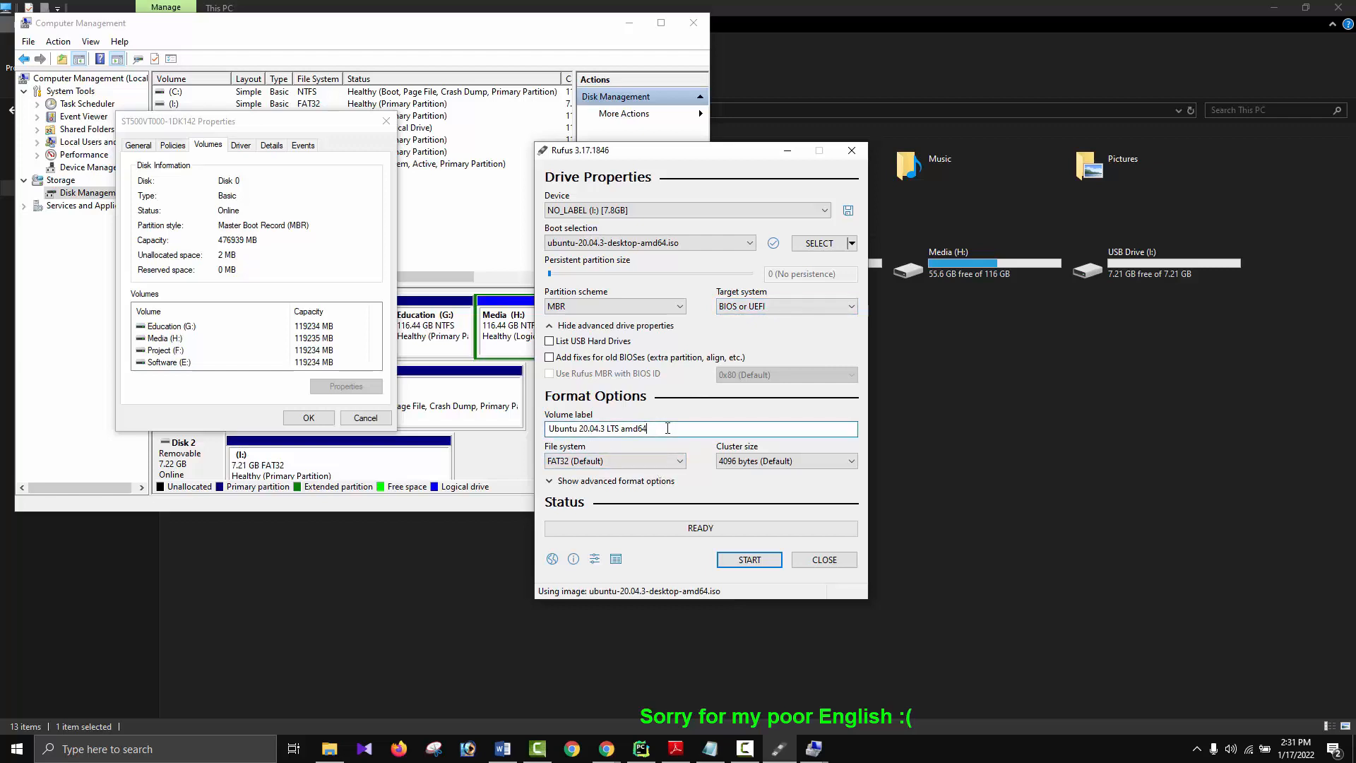
drag(709, 430, 530, 433)
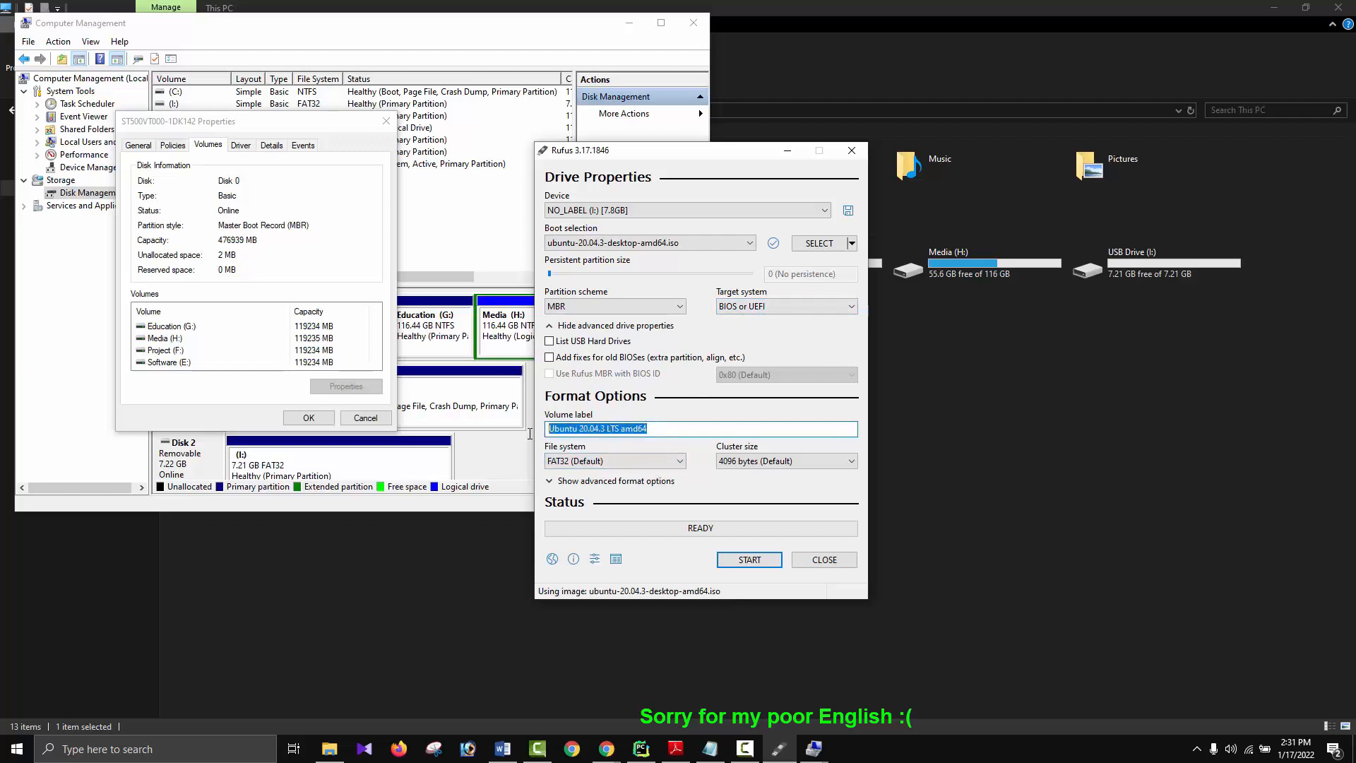
click(689, 432)
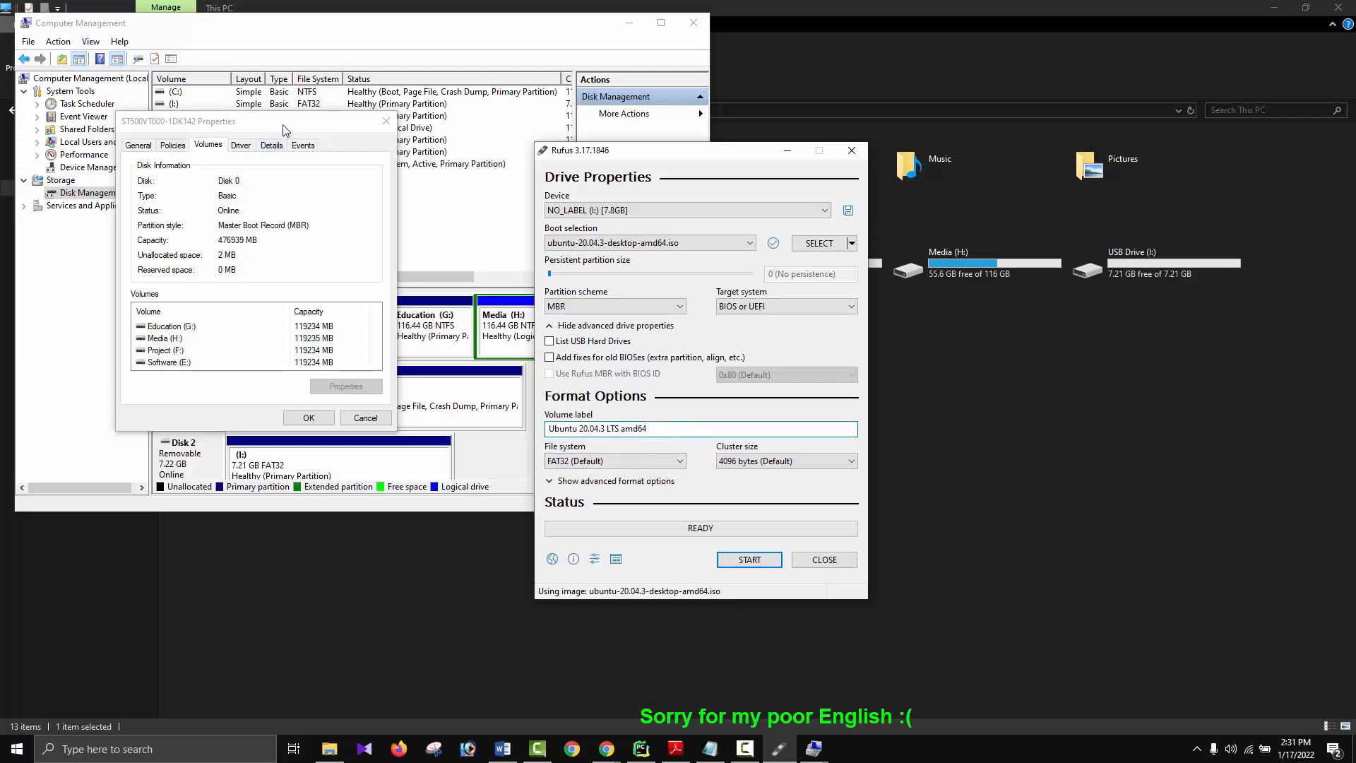
Step: Check the file system of the (I:) volume in Disk Management and set the Rufus file system to FAT32 (Default)
drag(282, 131, 246, 266)
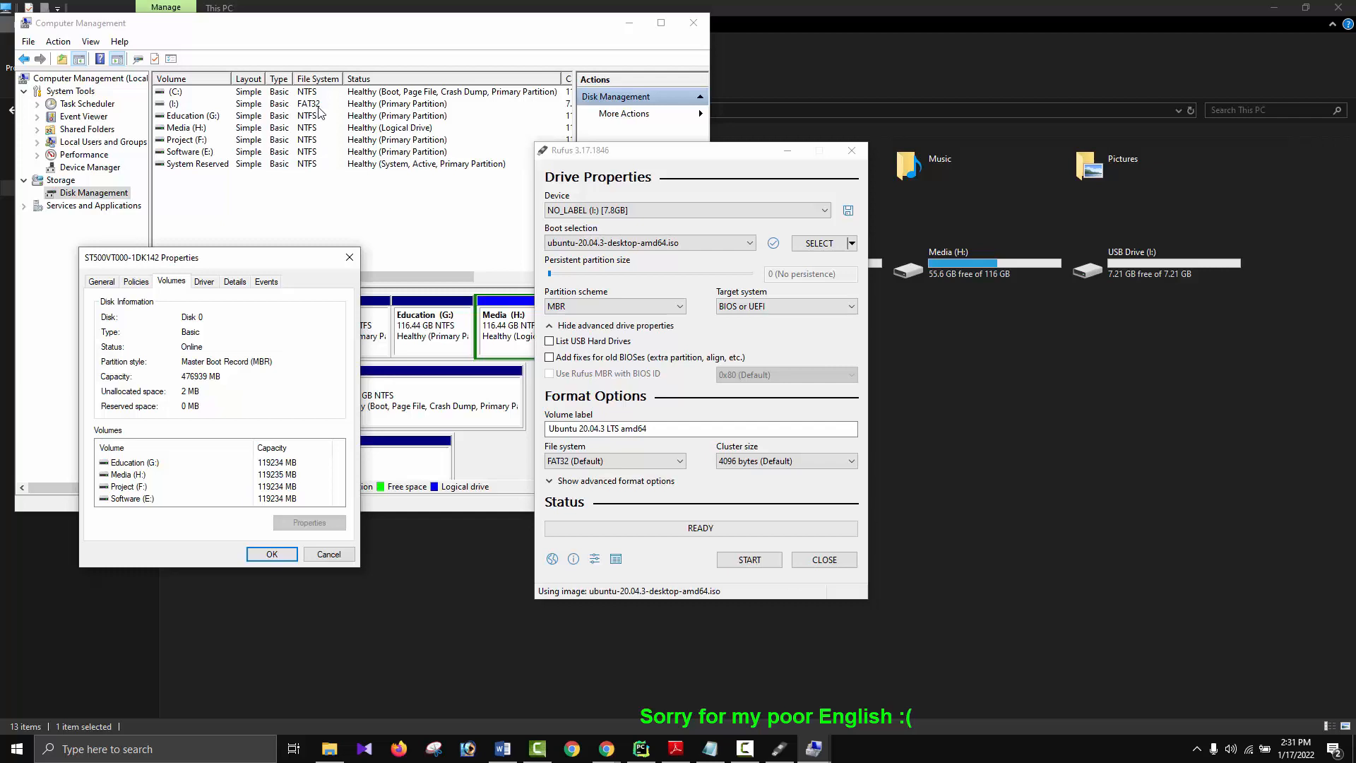
click(604, 461)
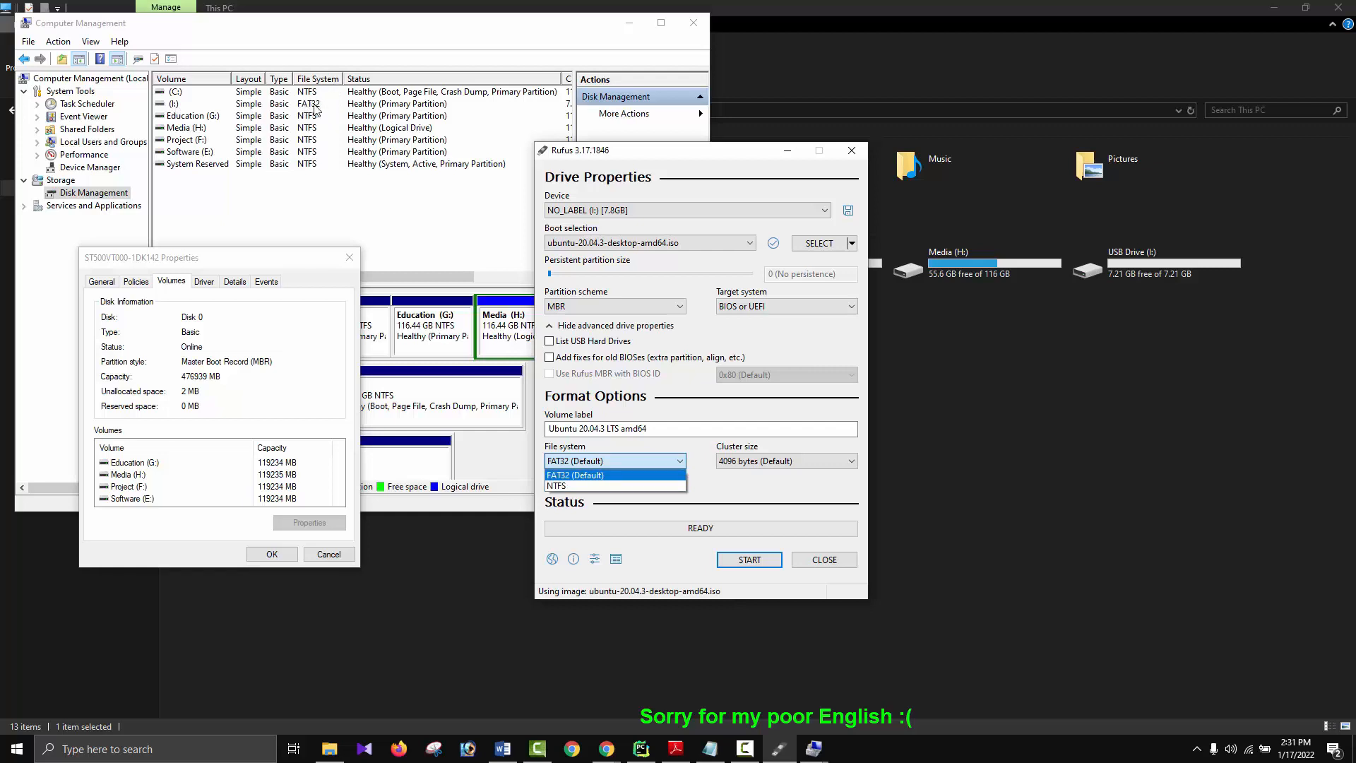
click(600, 479)
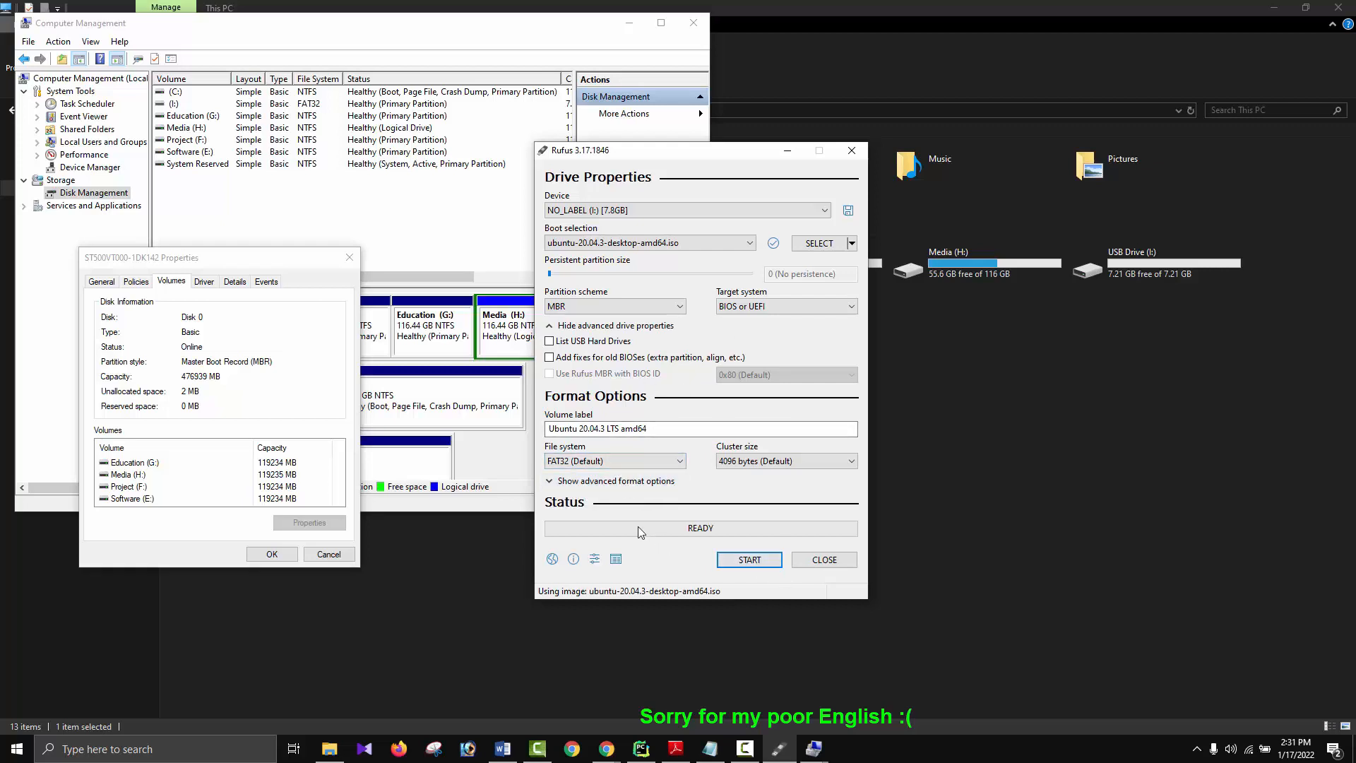
Step: Start writing the Ubuntu image in ISO Image mode, accepting the Syslinux file download and the erasure of all data on the device
click(758, 561)
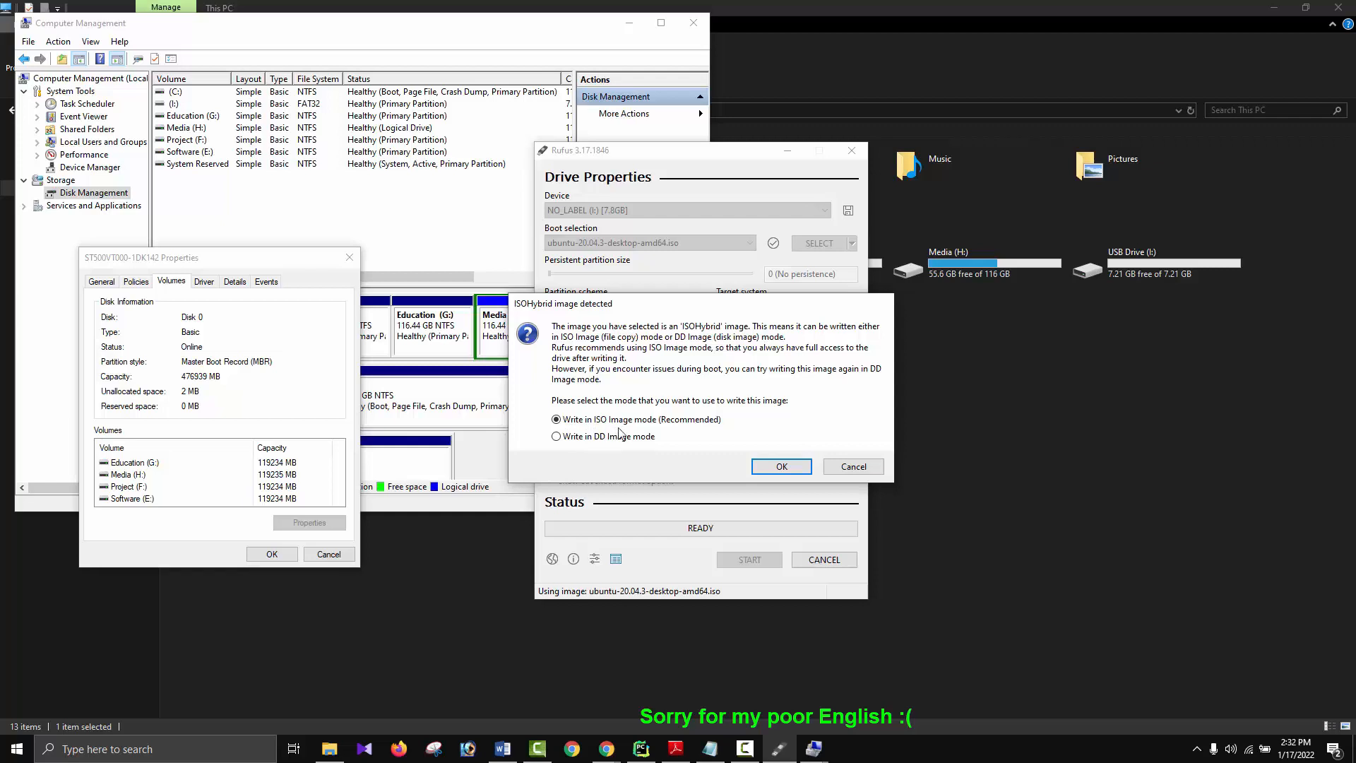
click(782, 467)
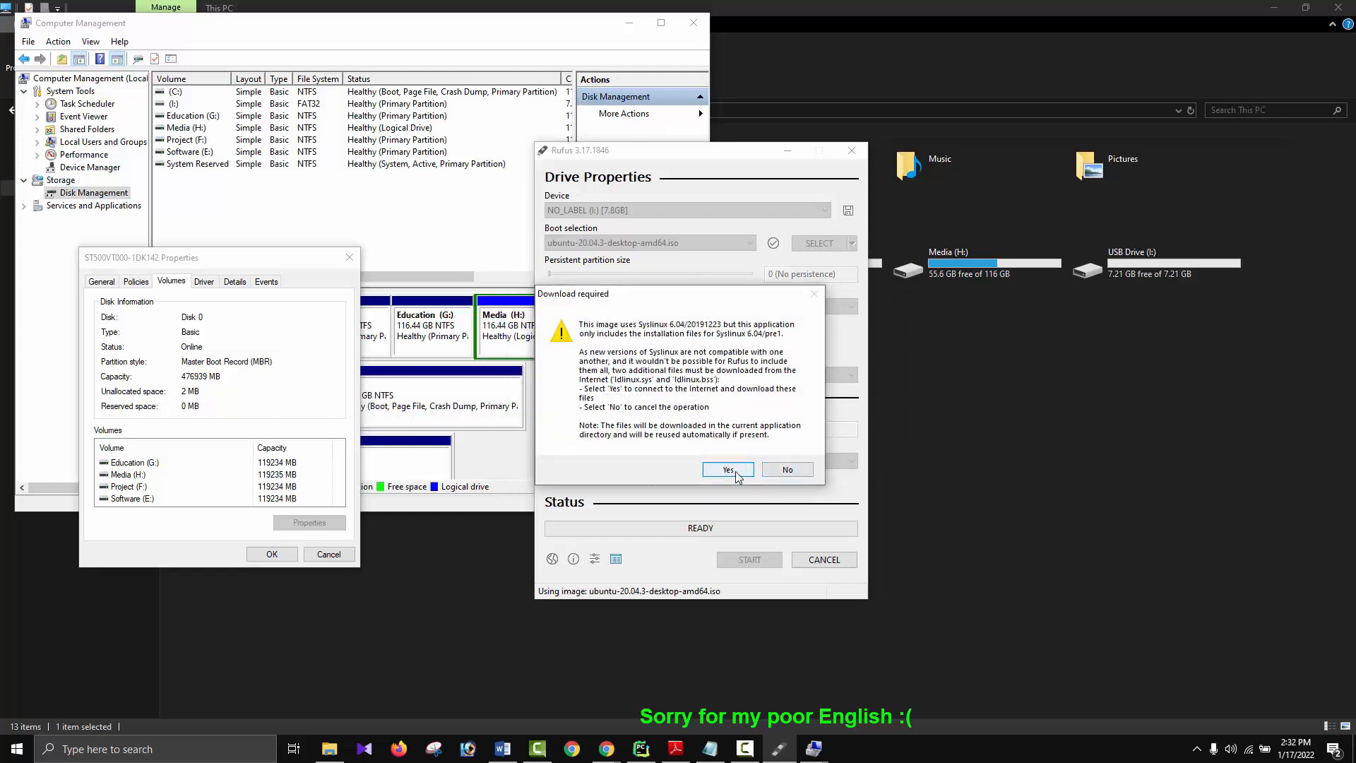
click(738, 471)
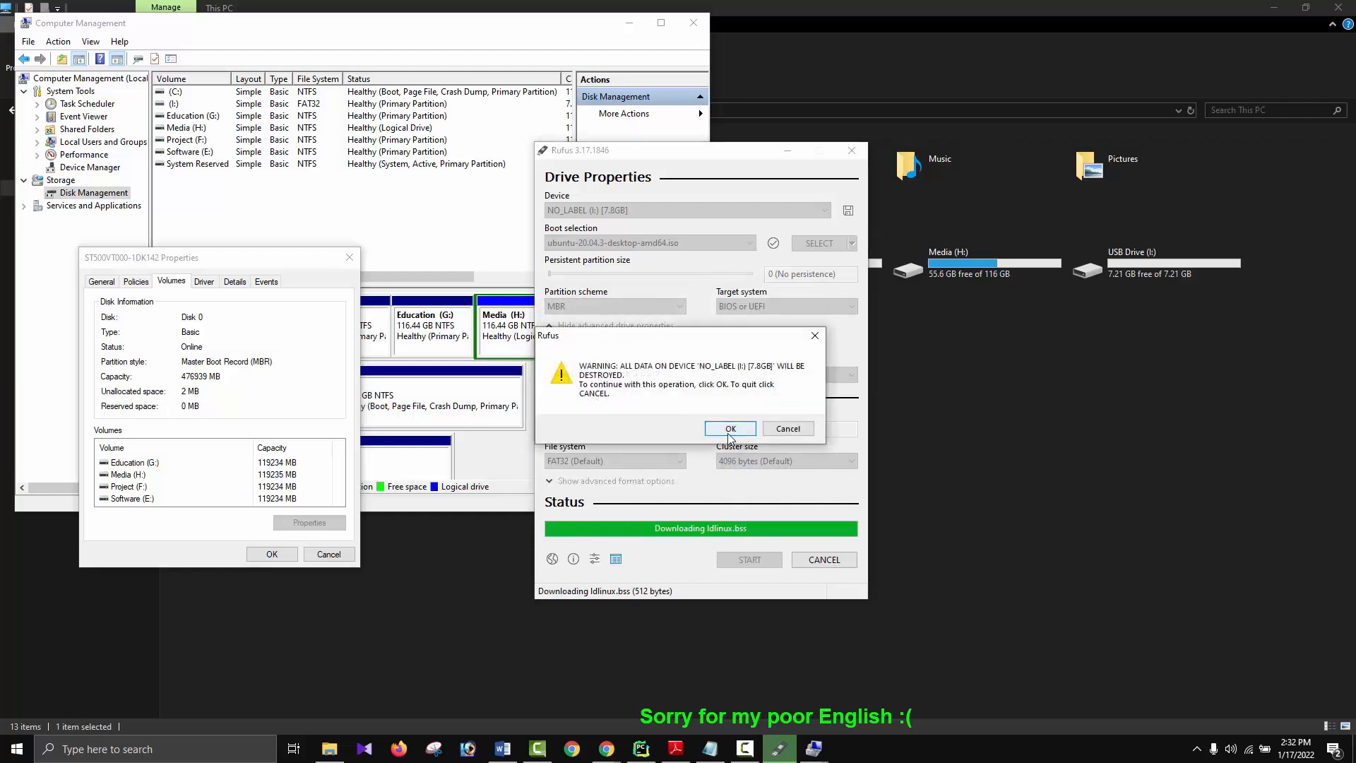
click(730, 432)
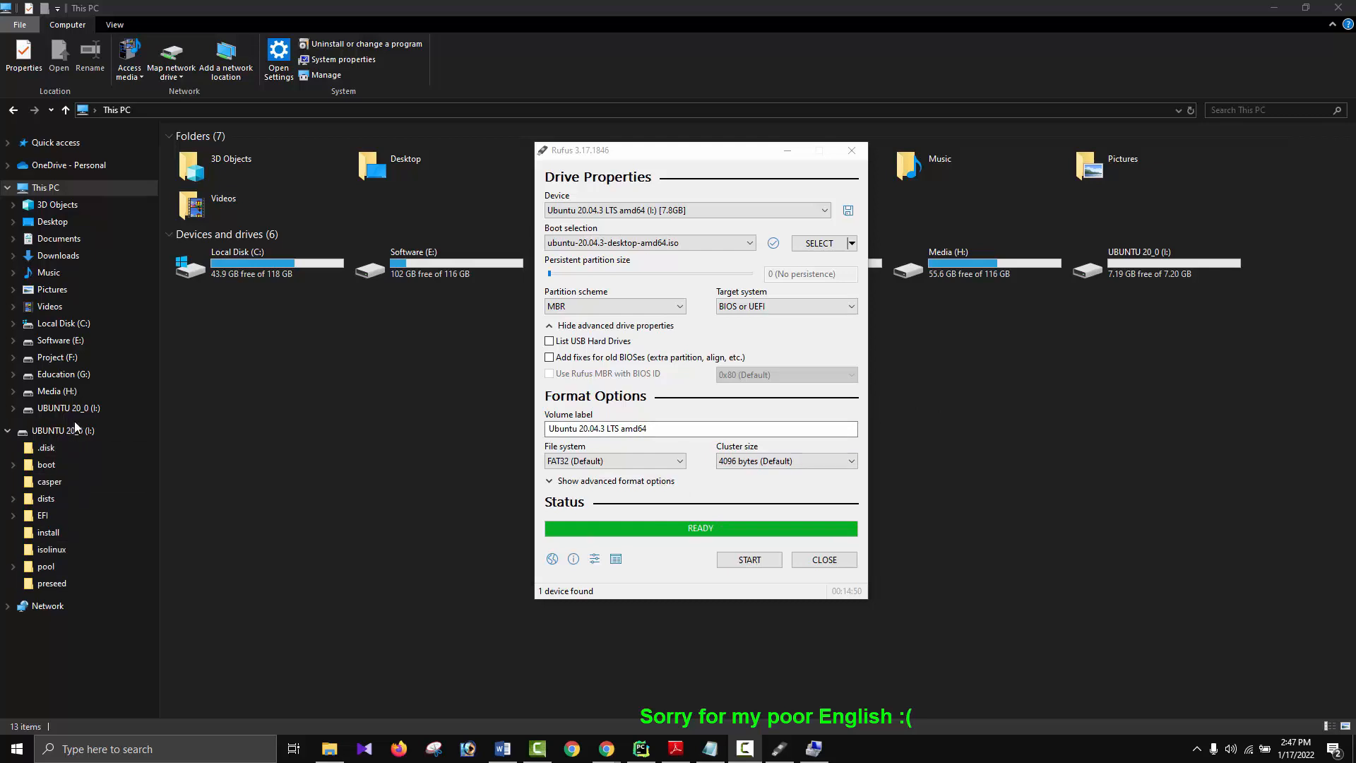
Step: Close Rufus without writing the image a second time and eject the UBUNTU 20_0 (I:) drive
click(754, 562)
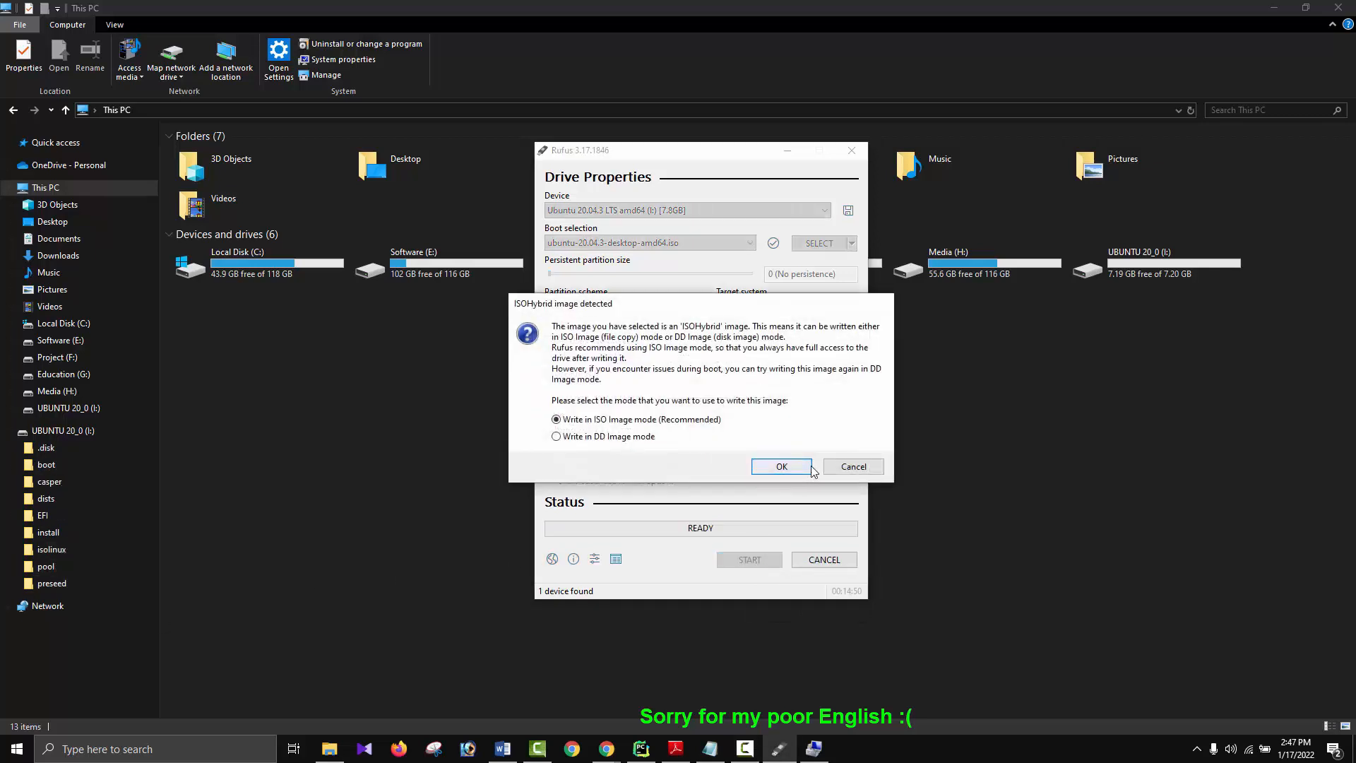
click(852, 468)
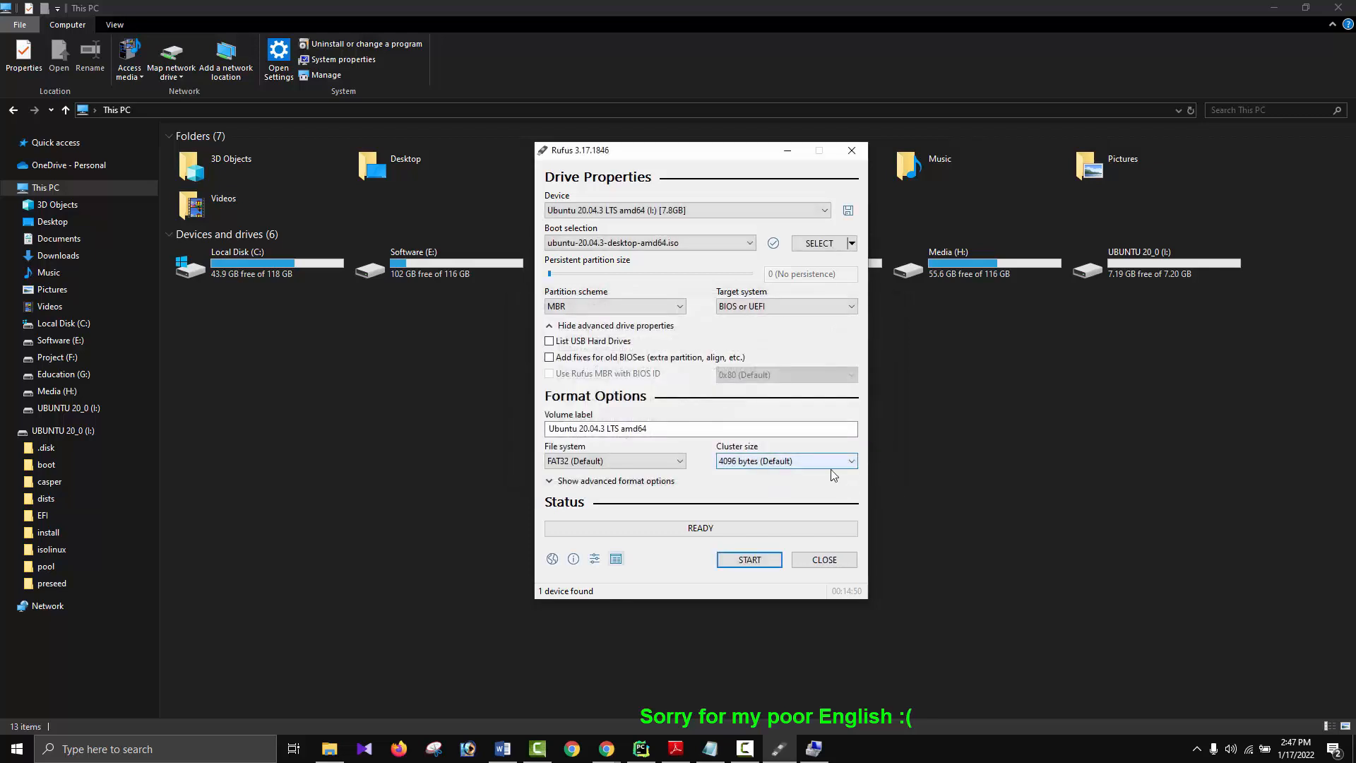
click(823, 559)
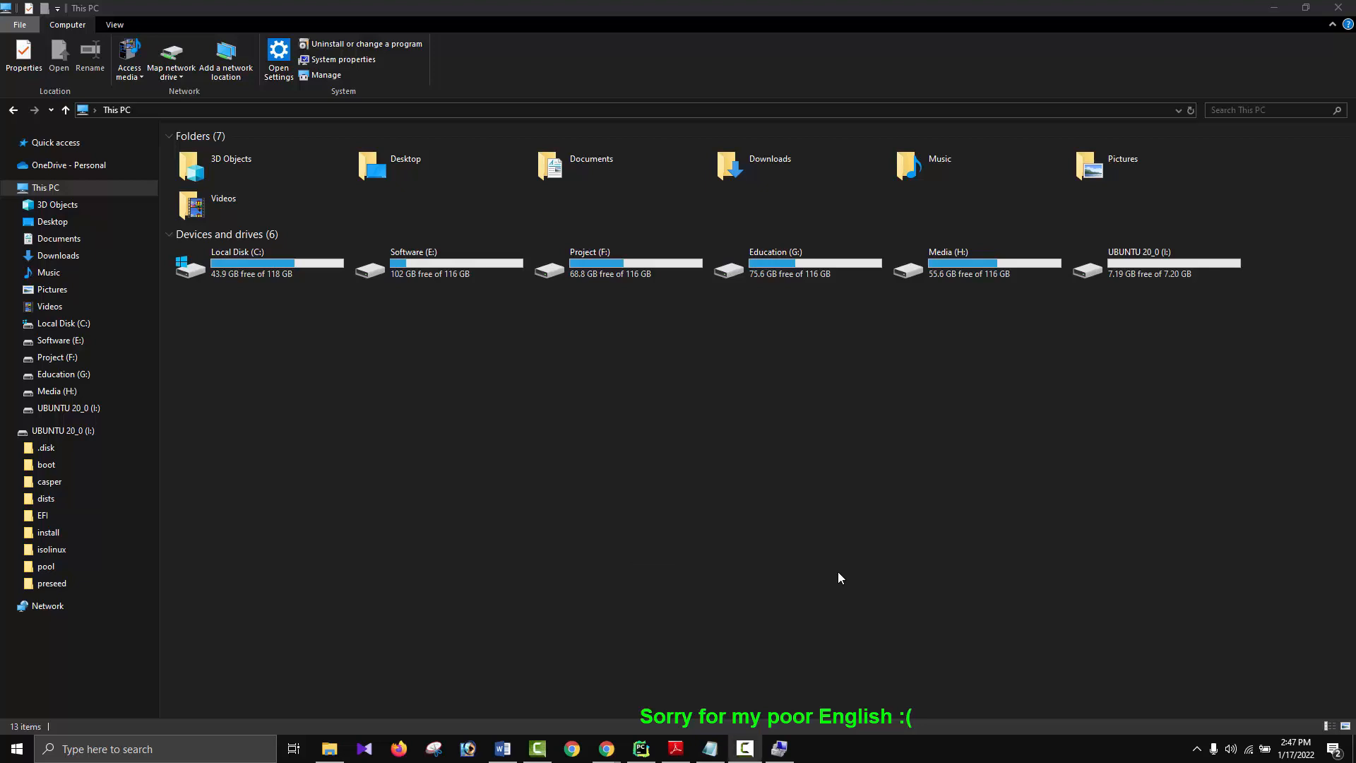
right_click(67, 431)
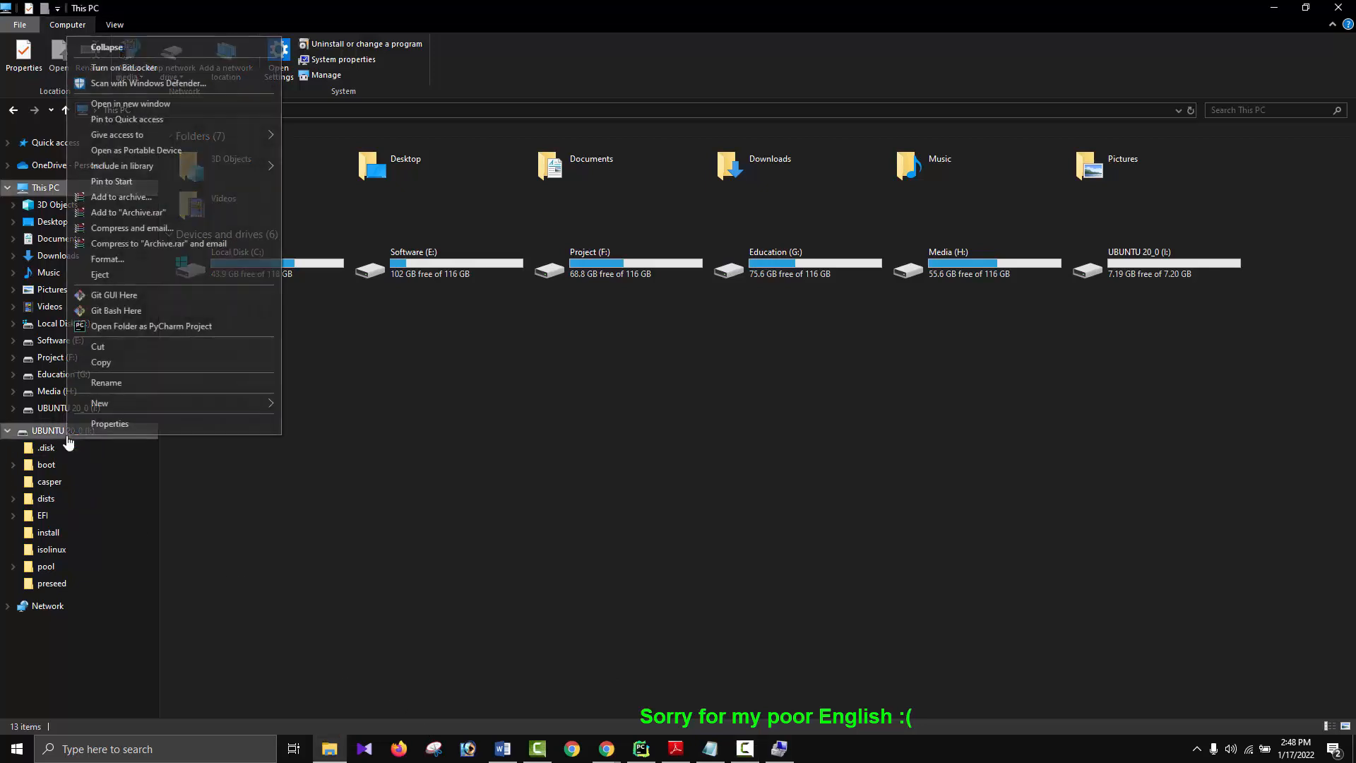
click(134, 275)
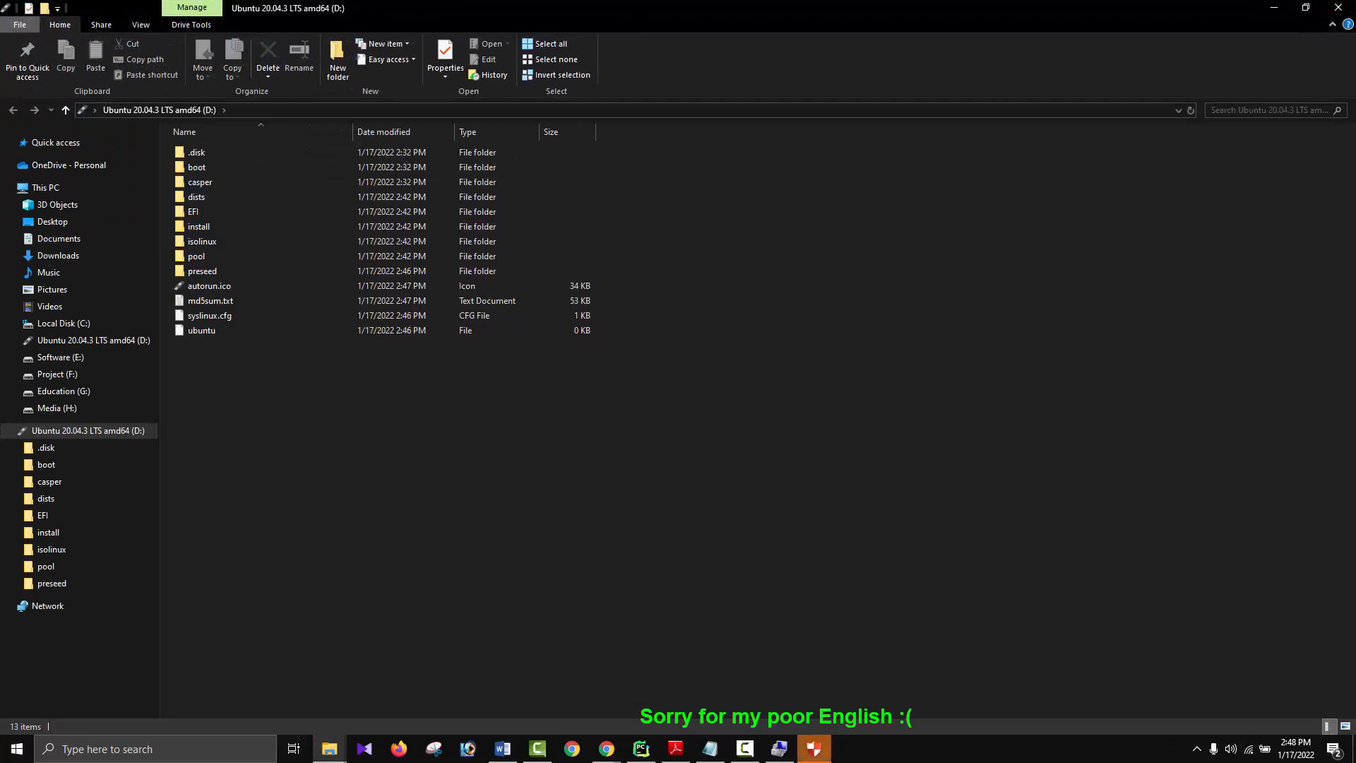
Step: Examine the files on the Ubuntu 20.04.3 LTS amd64 (D:) drive, reopening it from a refreshed This PC, and minimize File Explorer
click(1338, 7)
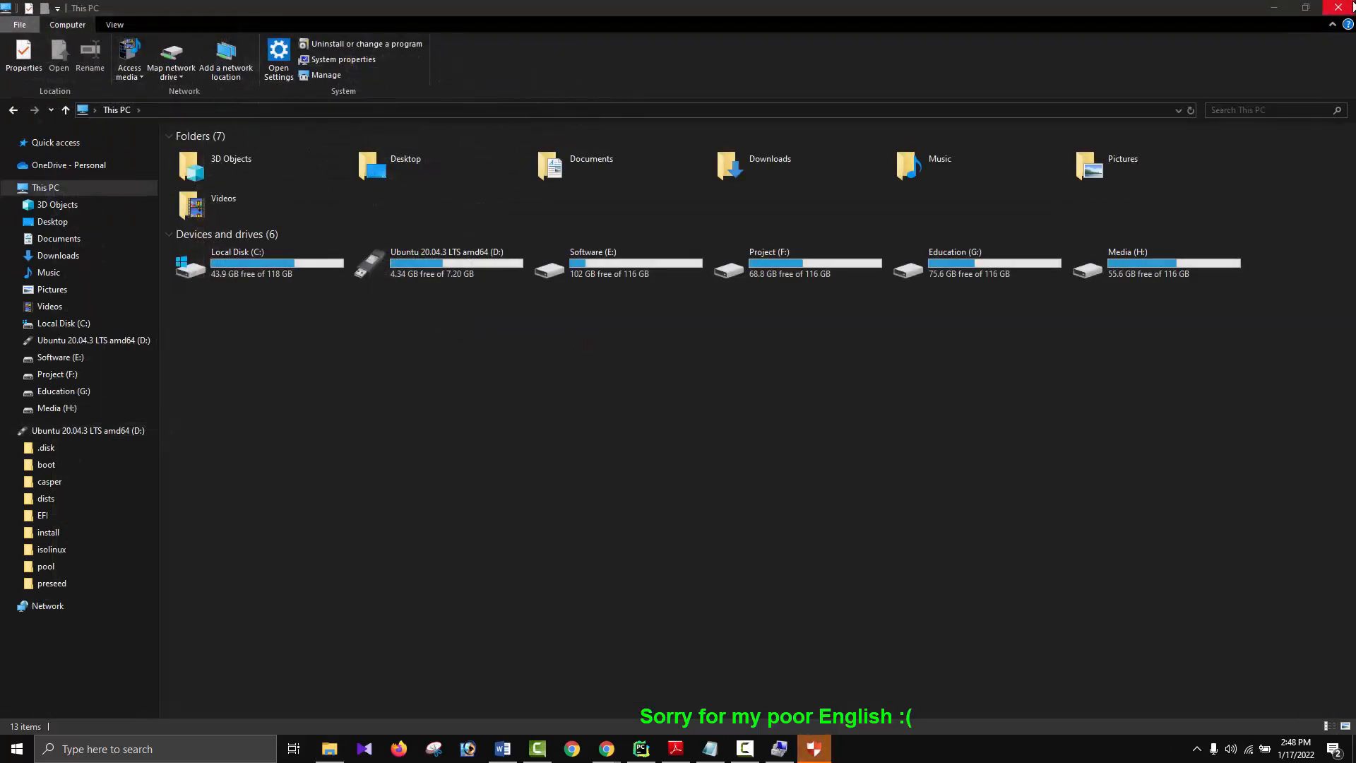
right_click(1020, 403)
click(1062, 461)
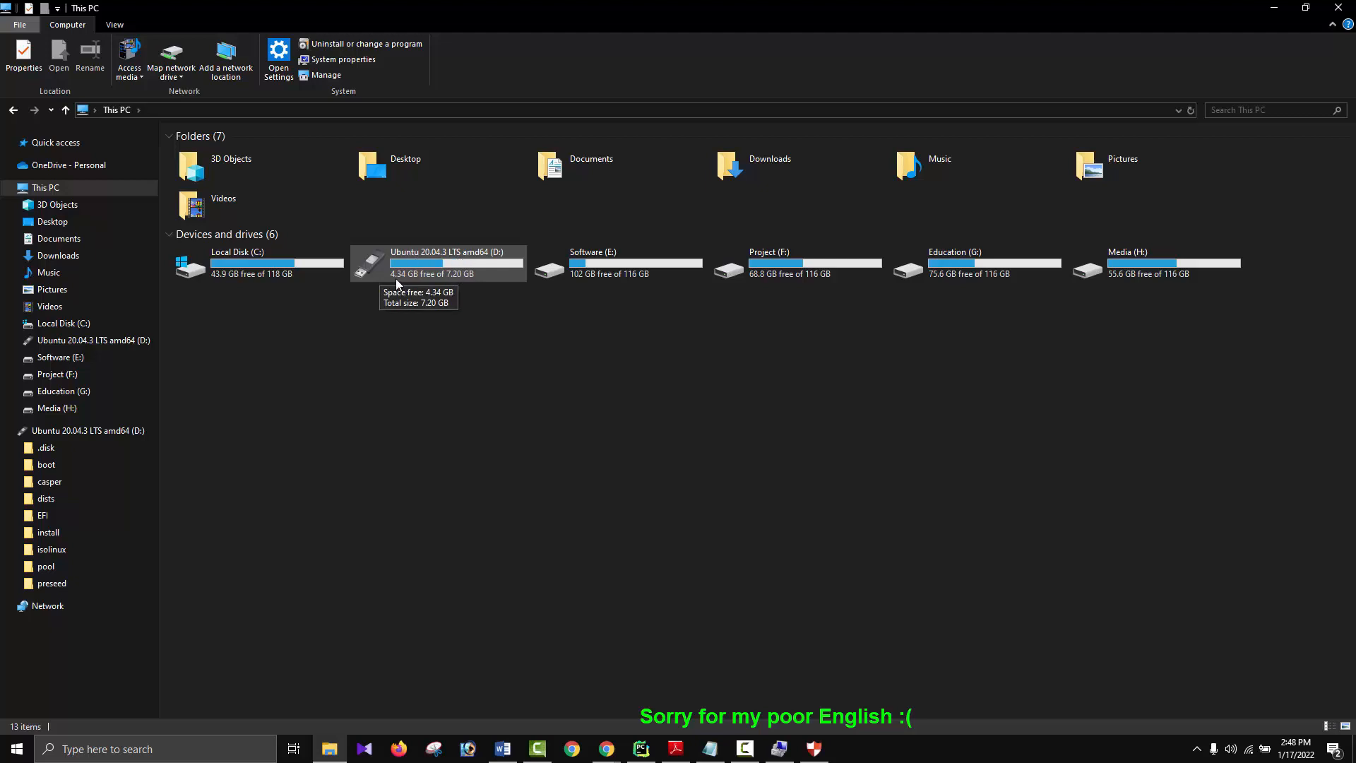
double_click(417, 274)
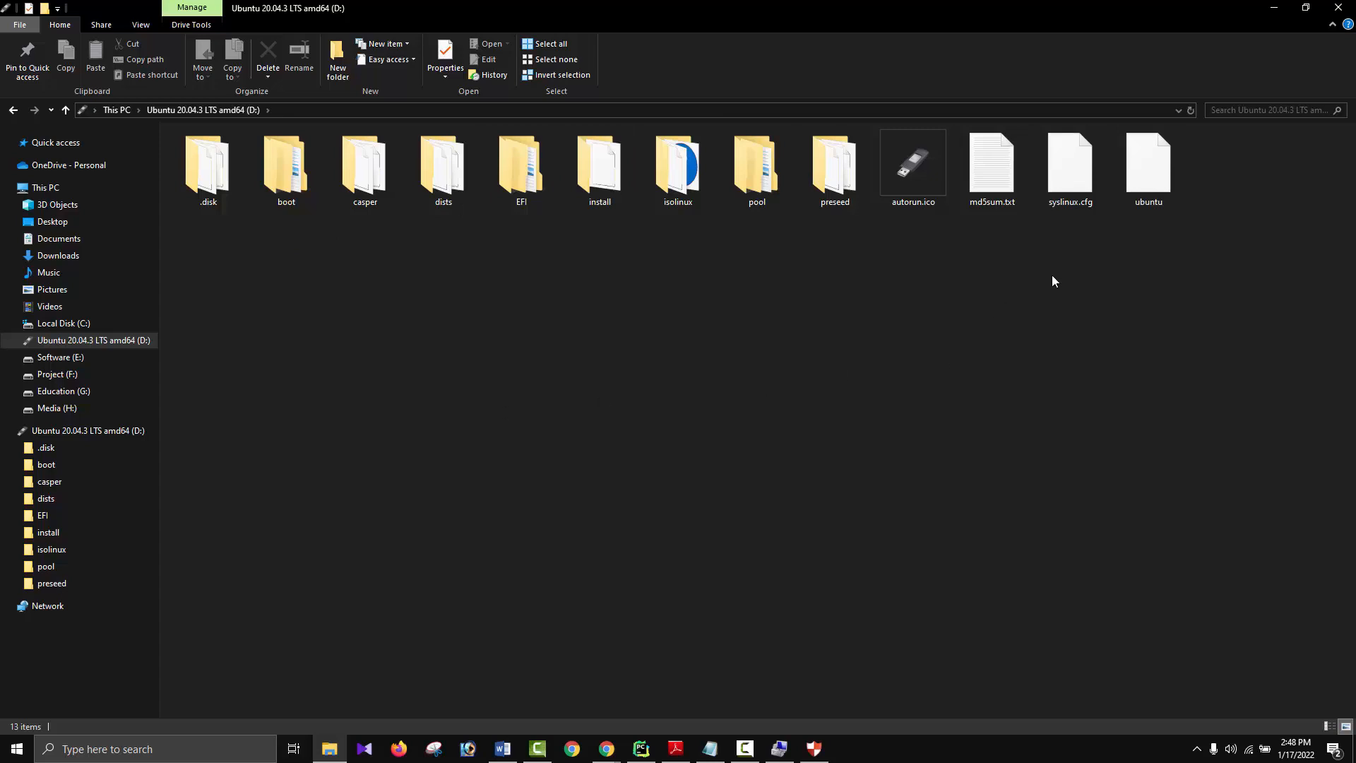
click(1275, 8)
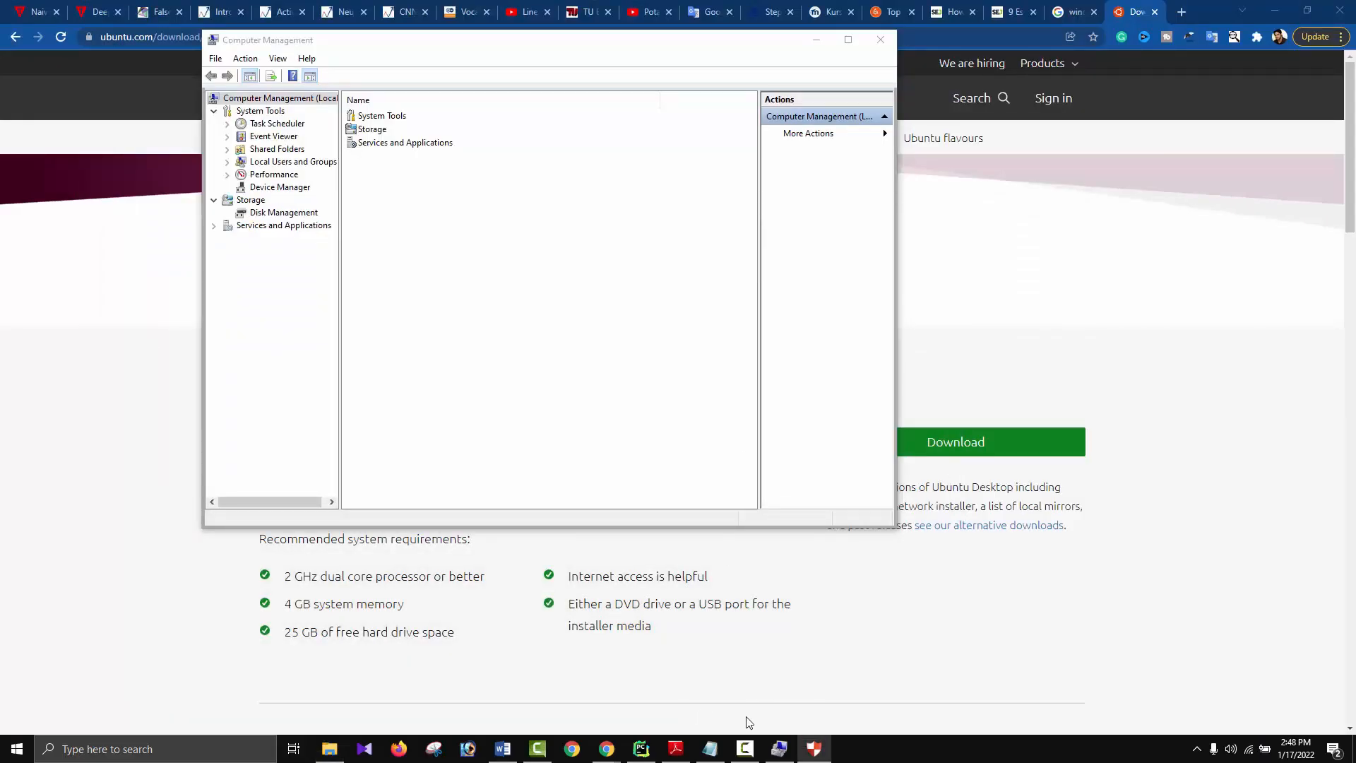